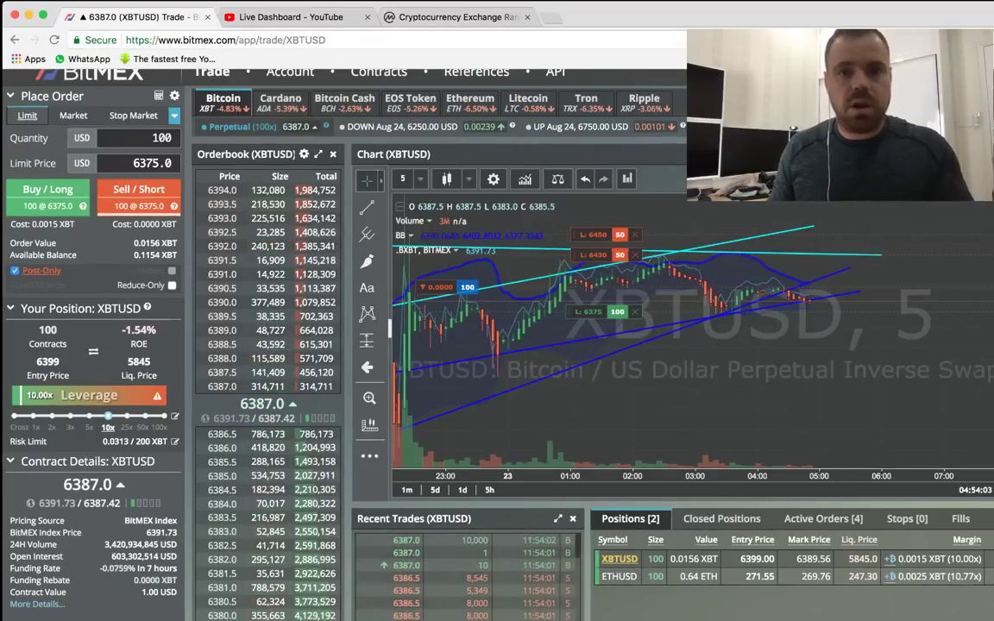
Step: Open YouTube's free music audio library at youtube.com/audiolibrary/music in a new browser tab
key(super+t)
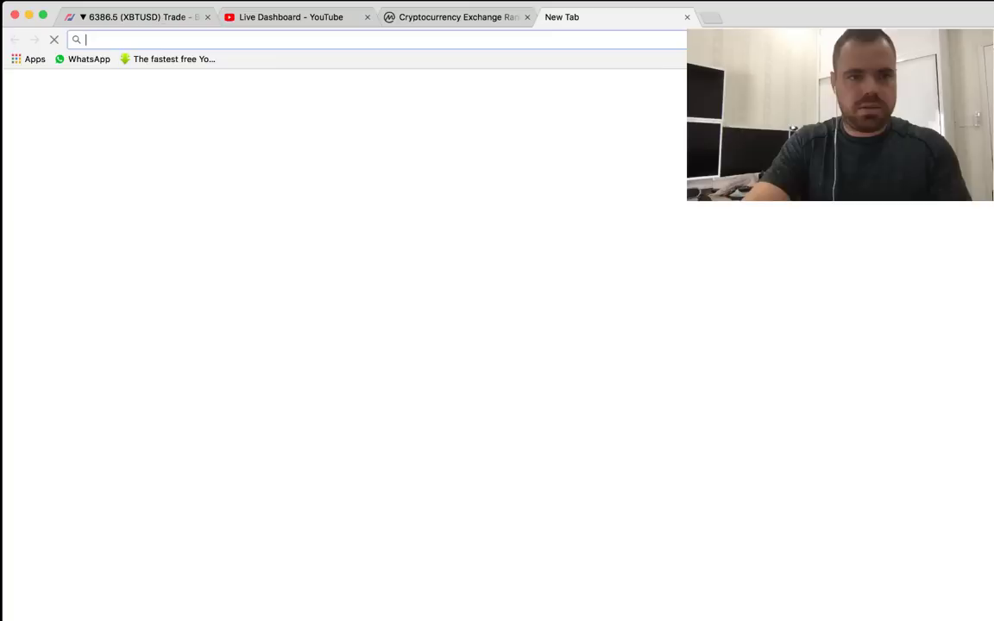
key(Return)
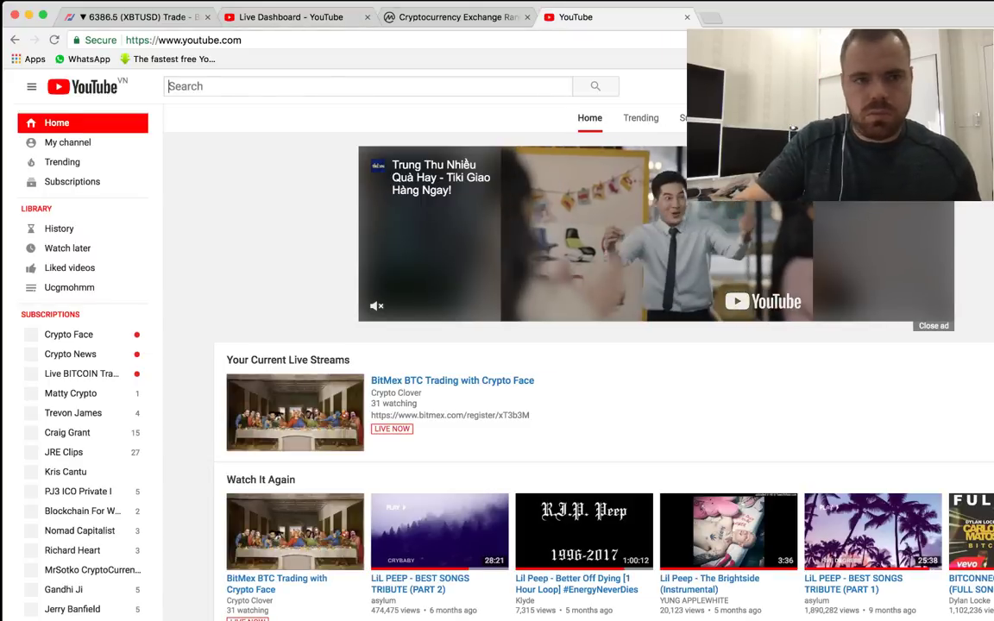
key(super+l)
key(Right)
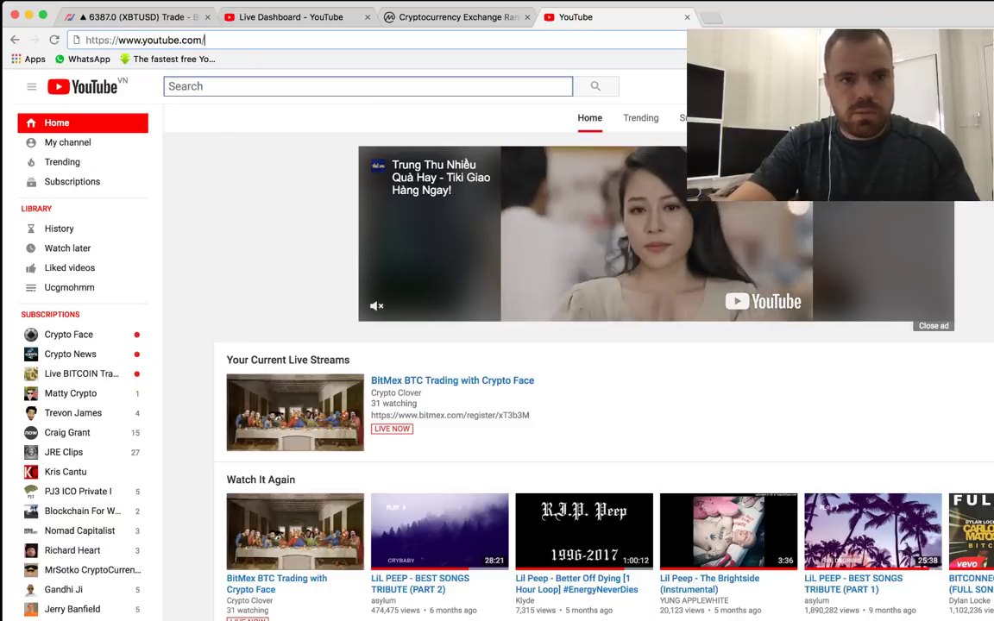
text(audiolibrary/)
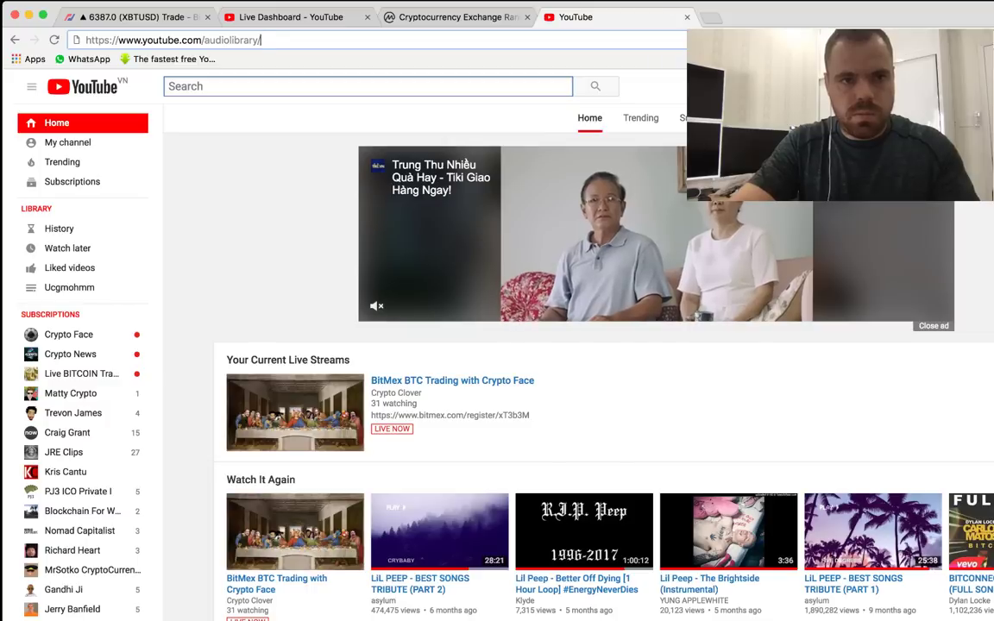
text(music)
key(Return)
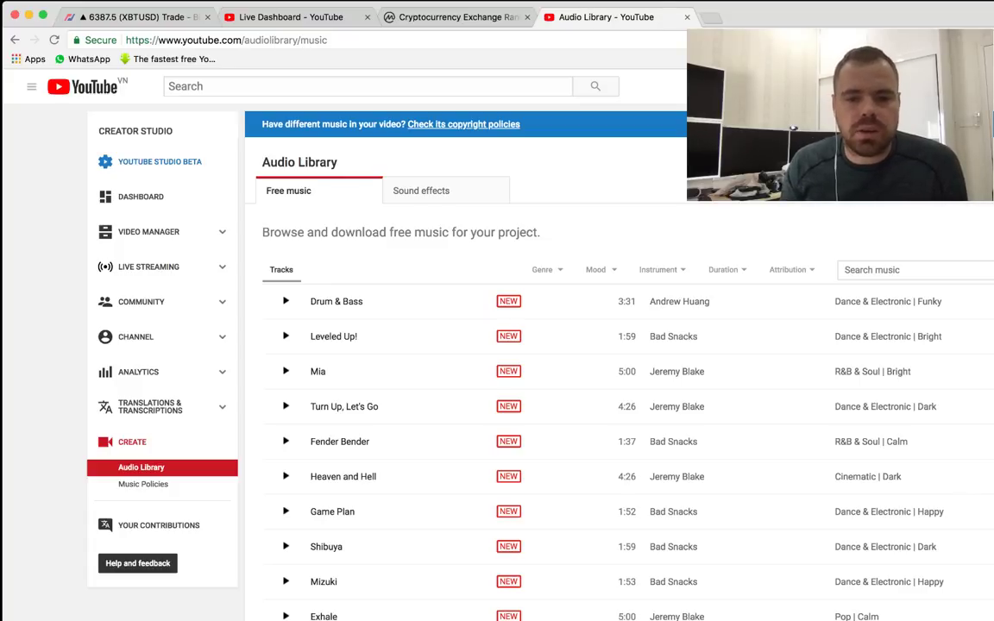
Step: Look through the audio library's free music tracks and its sound effects list
scroll(553, 345, down, 5)
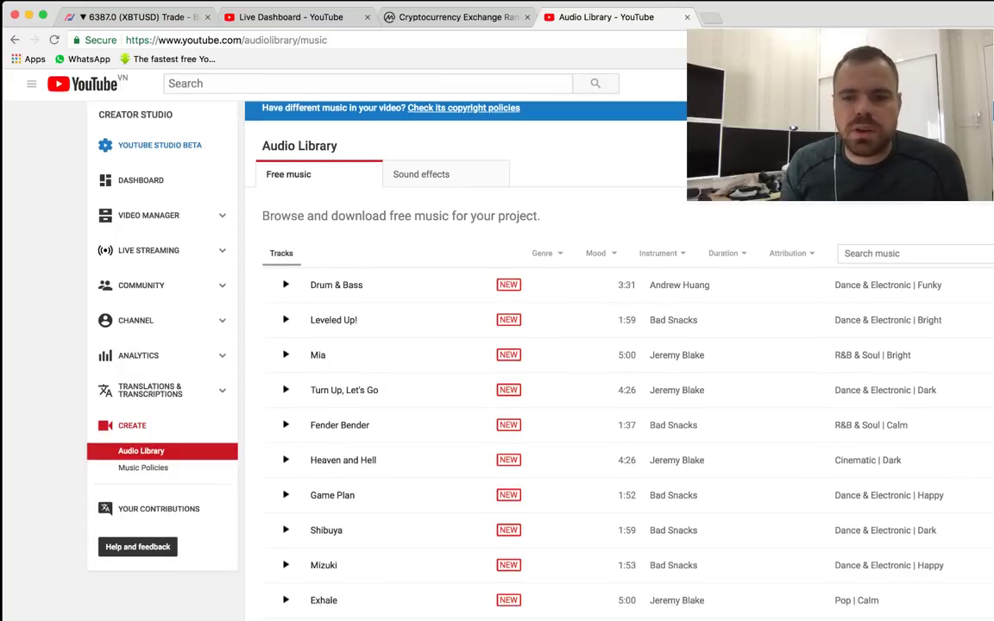
scroll(552, 345, up, 4)
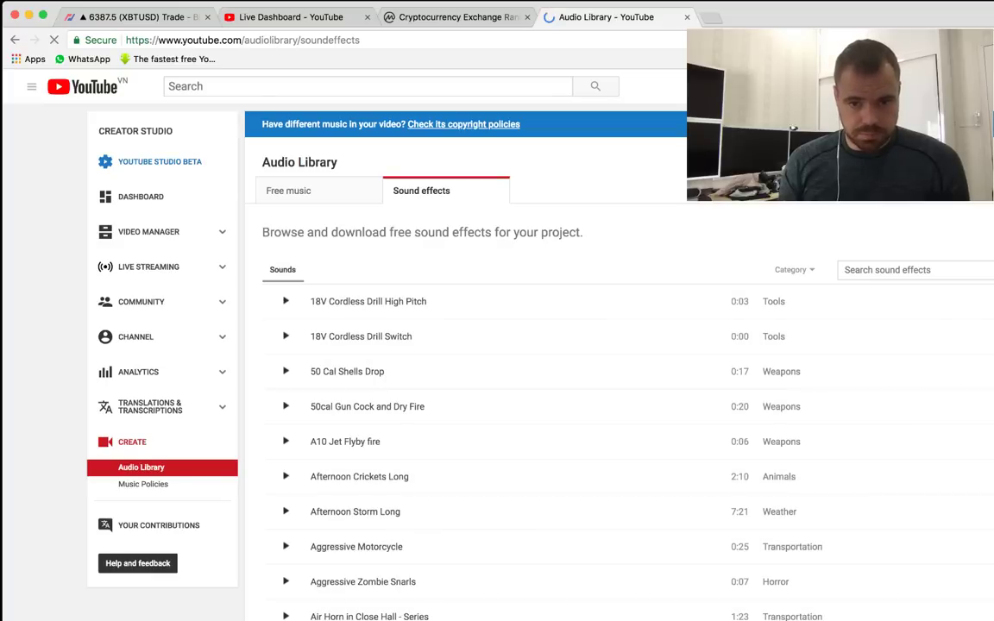
key(super+bracketleft)
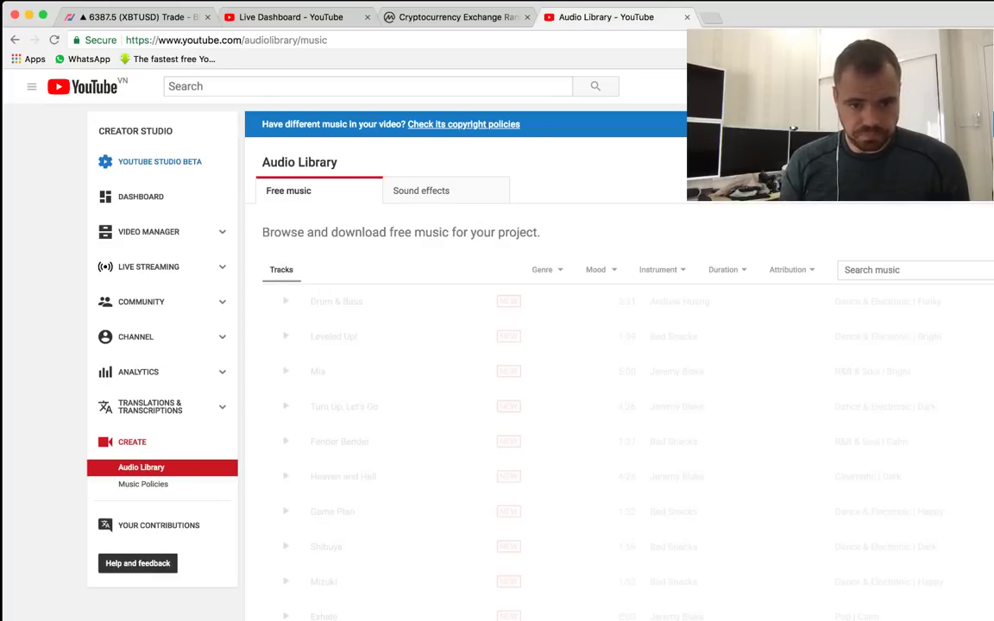
scroll(621, 212, down, 4)
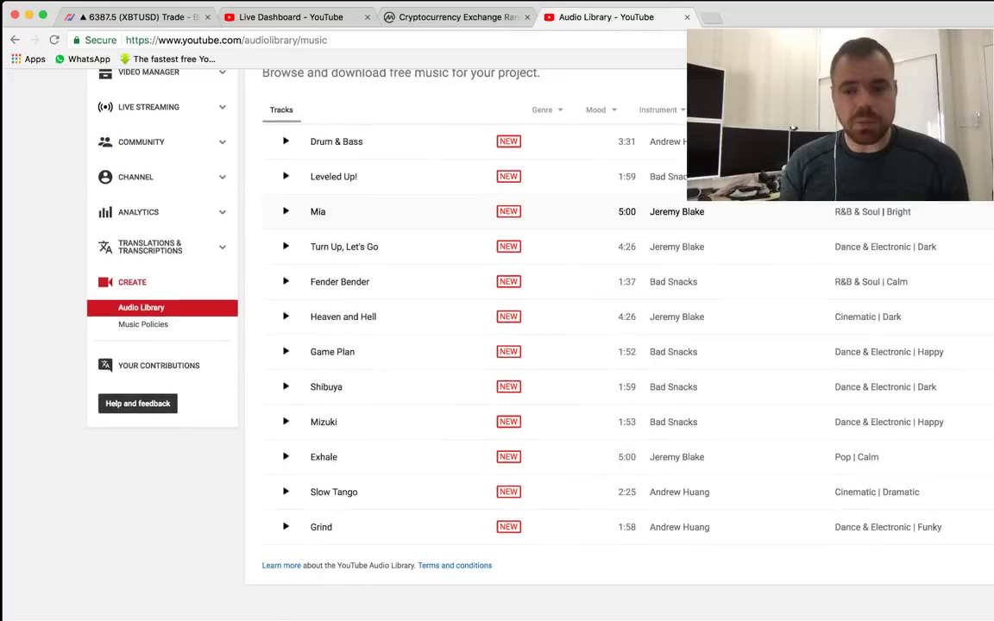
scroll(621, 211, up, 4)
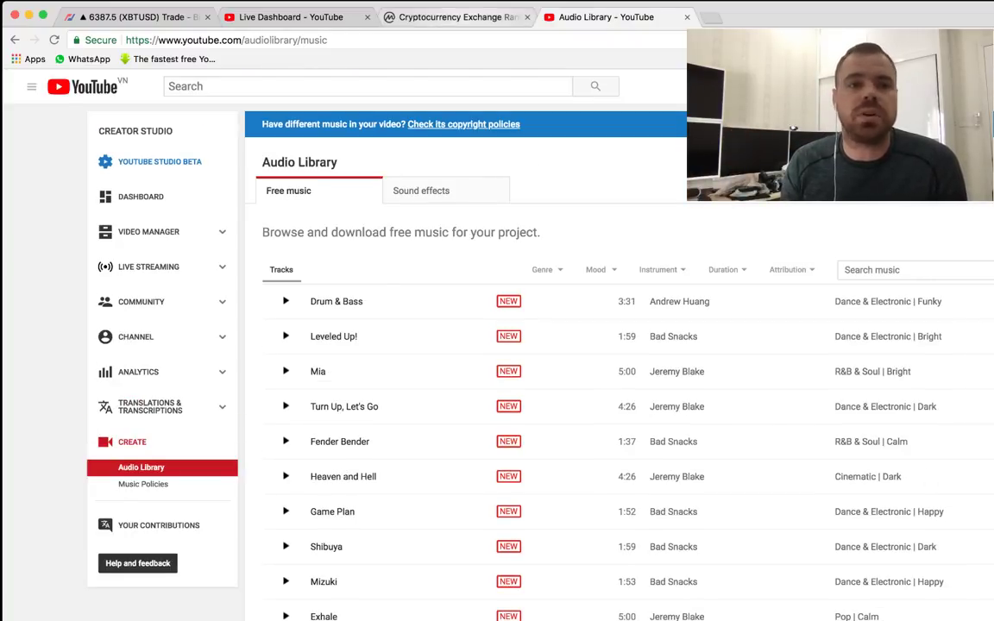
Step: Check the YouTube live streaming dashboard and return to the BitMEX XBTUSD trading page
click(453, 17)
key(ctrl+shift+Tab)
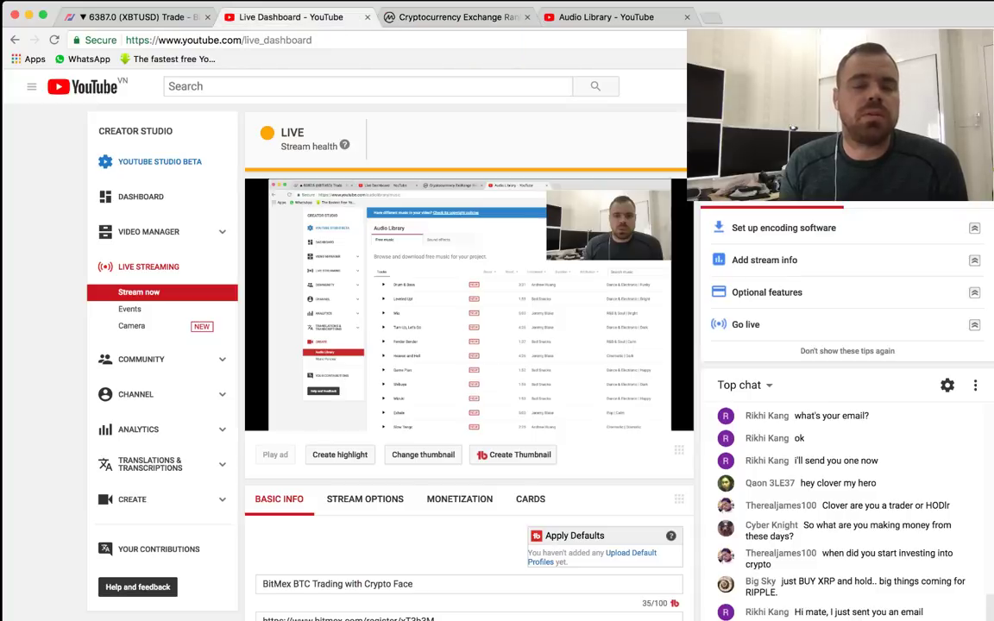
key(ctrl+shift+Tab)
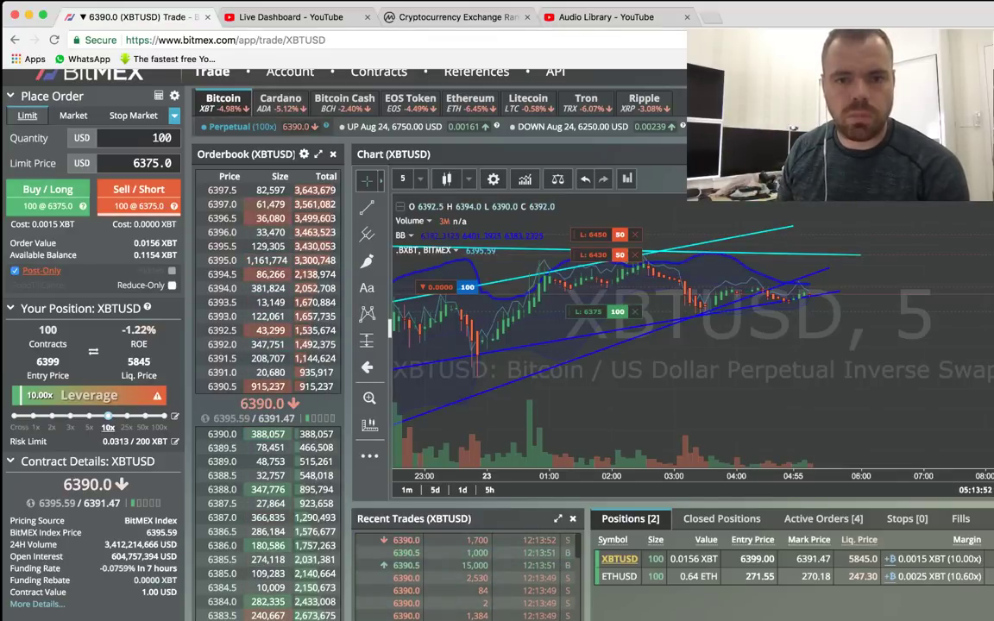
Step: Search CoinMarketCap for "bitmex" and open the exchange's page to examine its trade volume and active markets
key(super+4)
key(super+3)
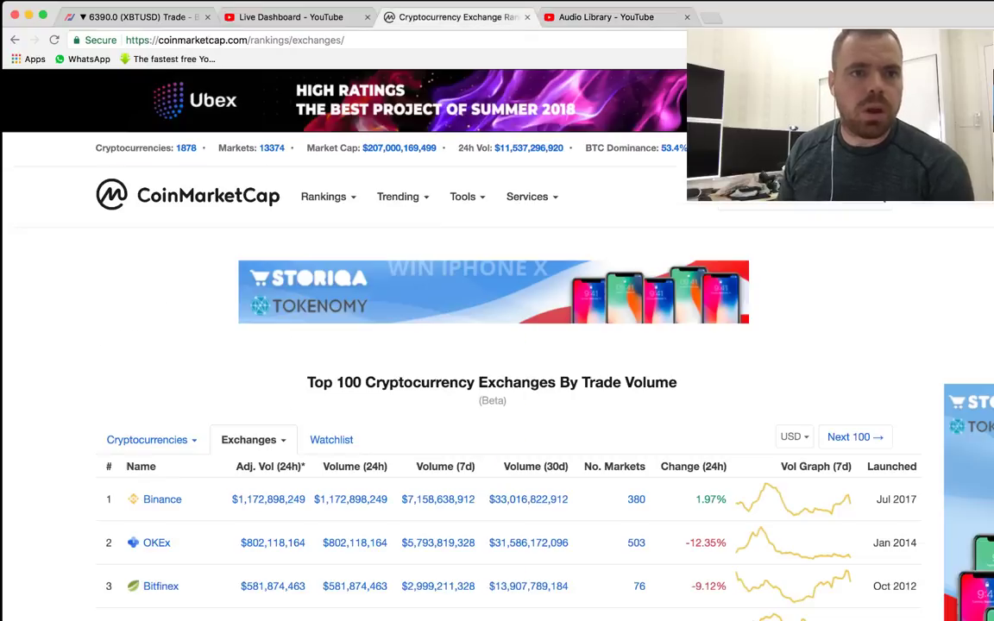
key(super+1)
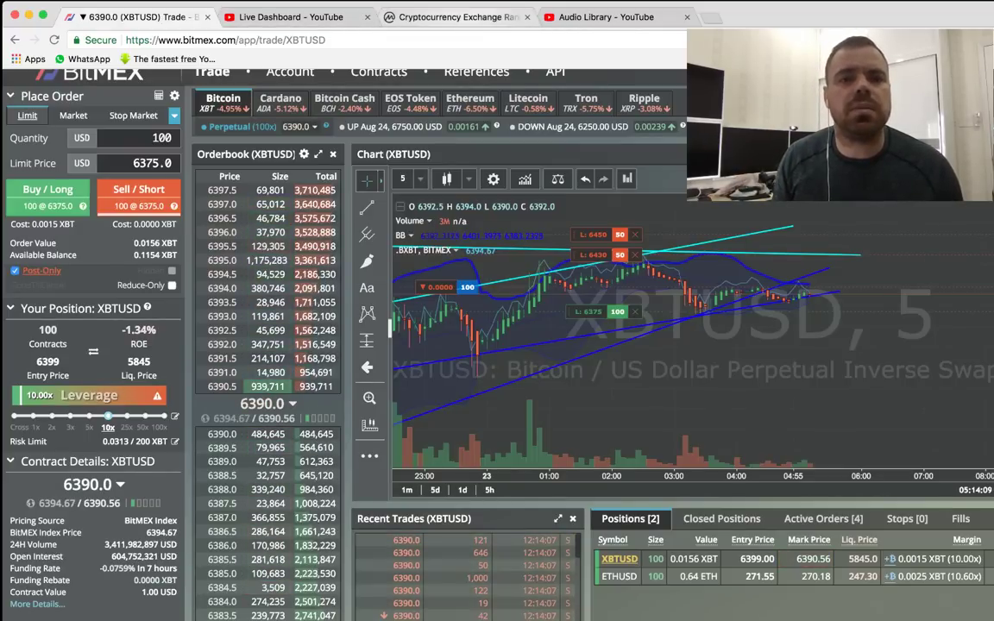
key(super+3)
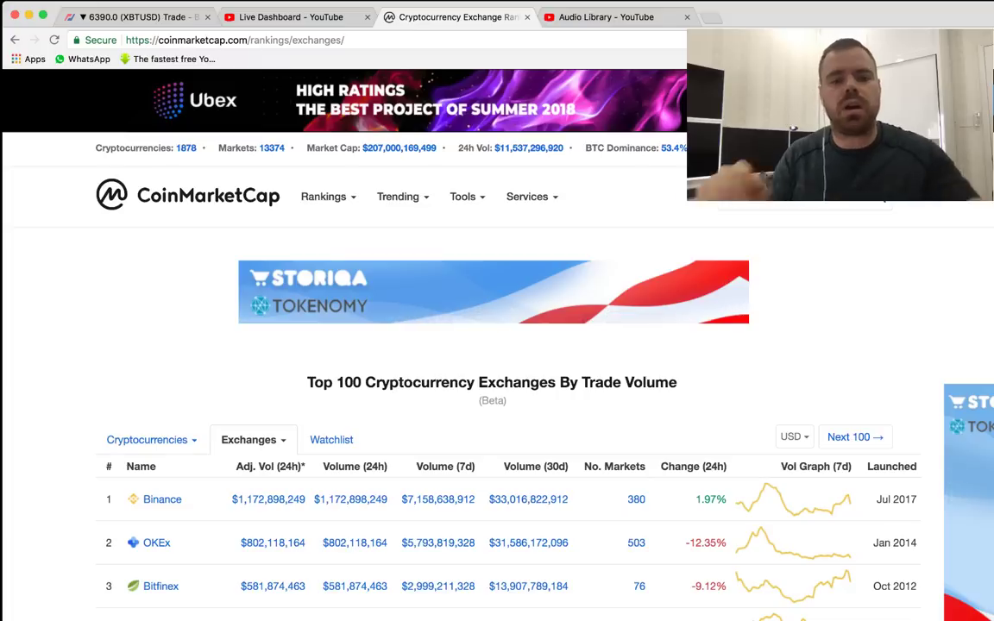
text(bitmex)
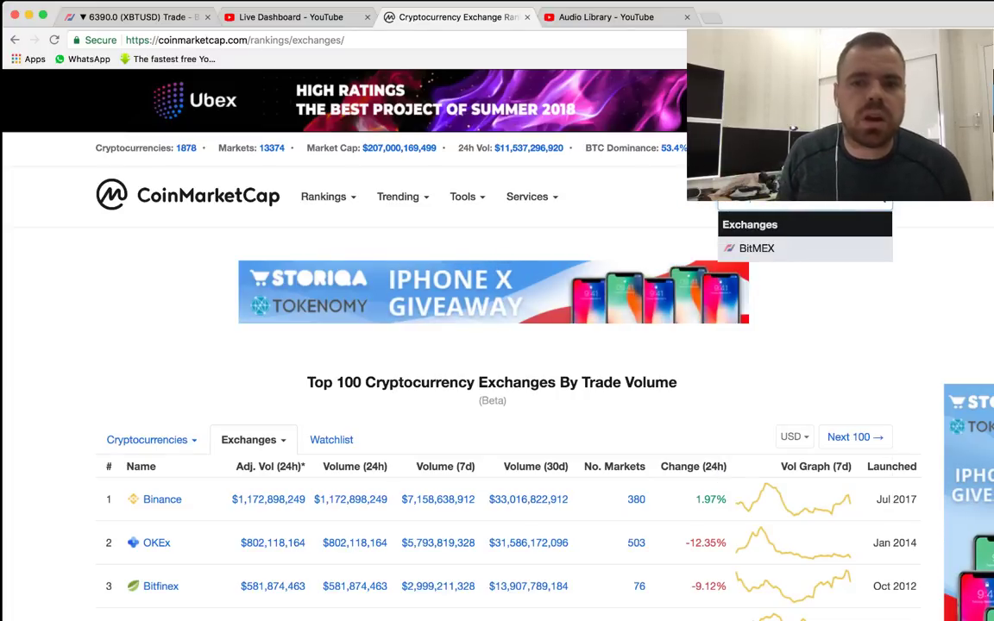
key(Return)
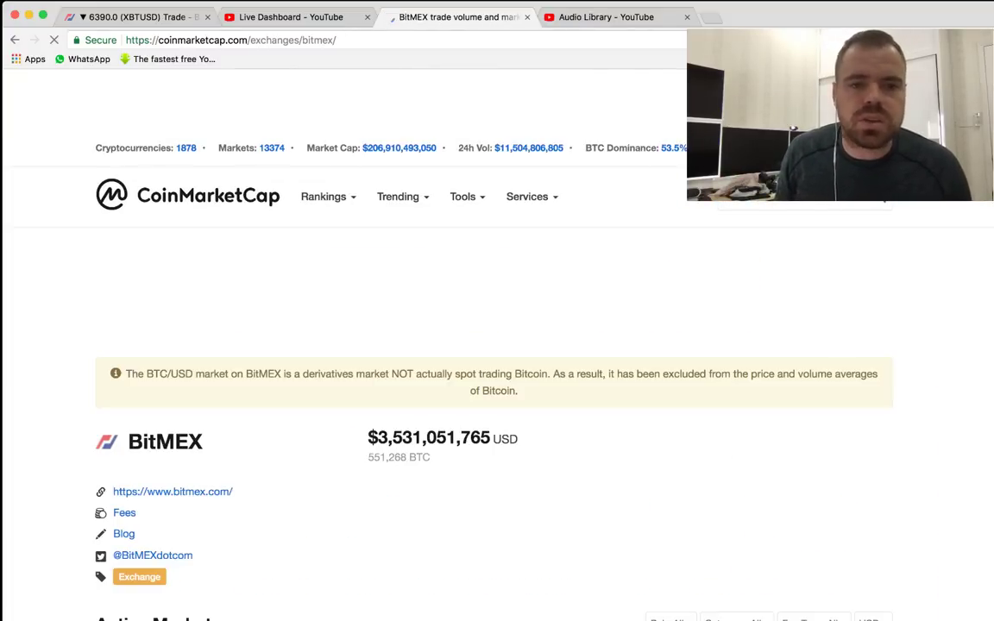
scroll(497, 345, down, 5)
scroll(497, 346, up, 3)
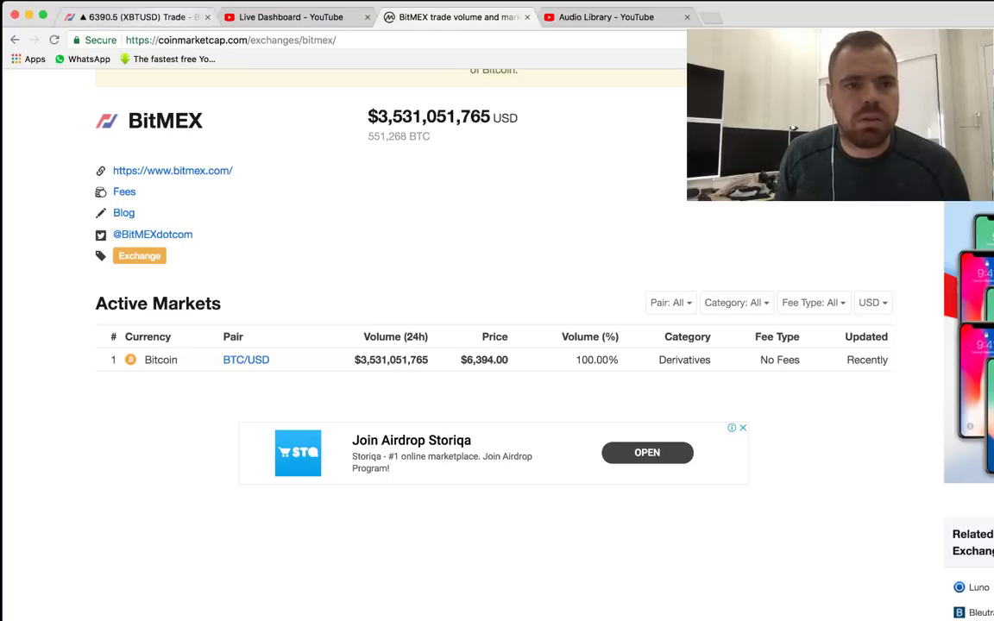
Step: Compare the BitMEX XBTUSD trading page with the exchange's volume details on CoinMarketCap
key(super+1)
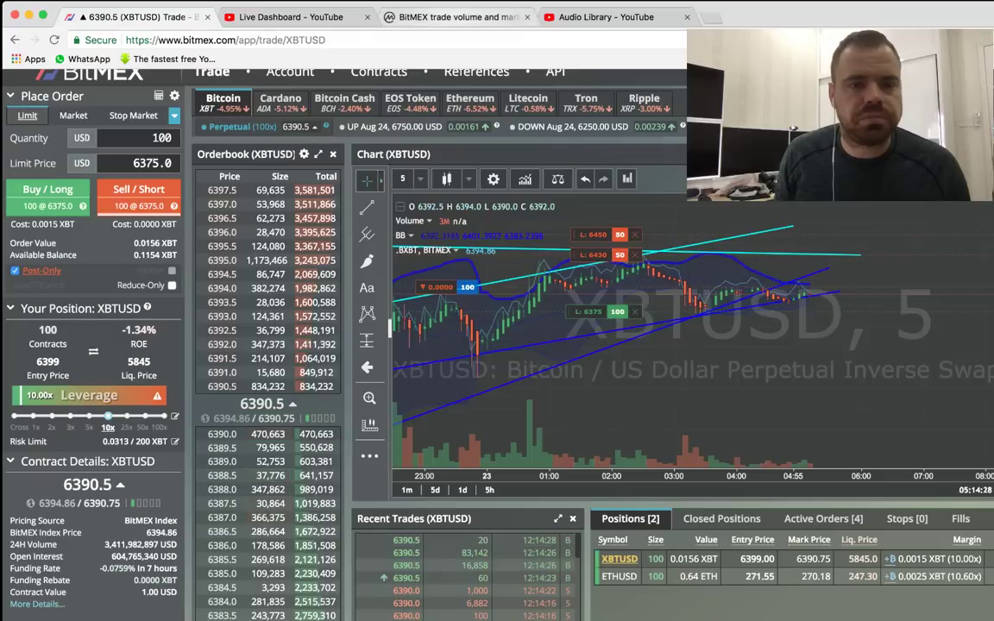
key(super+3)
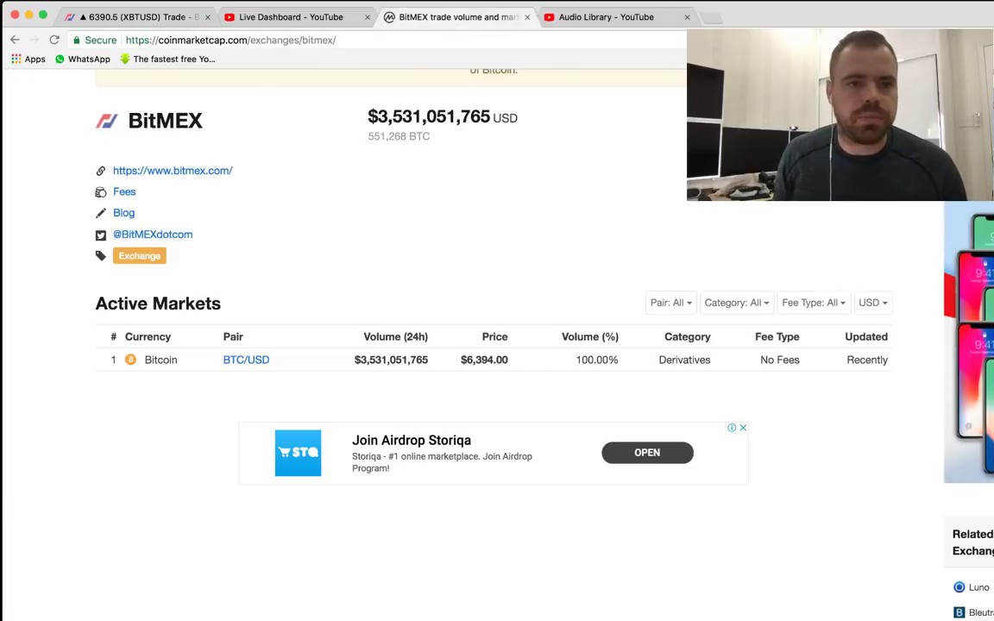
scroll(490, 311, up, 2)
scroll(490, 345, up, 1)
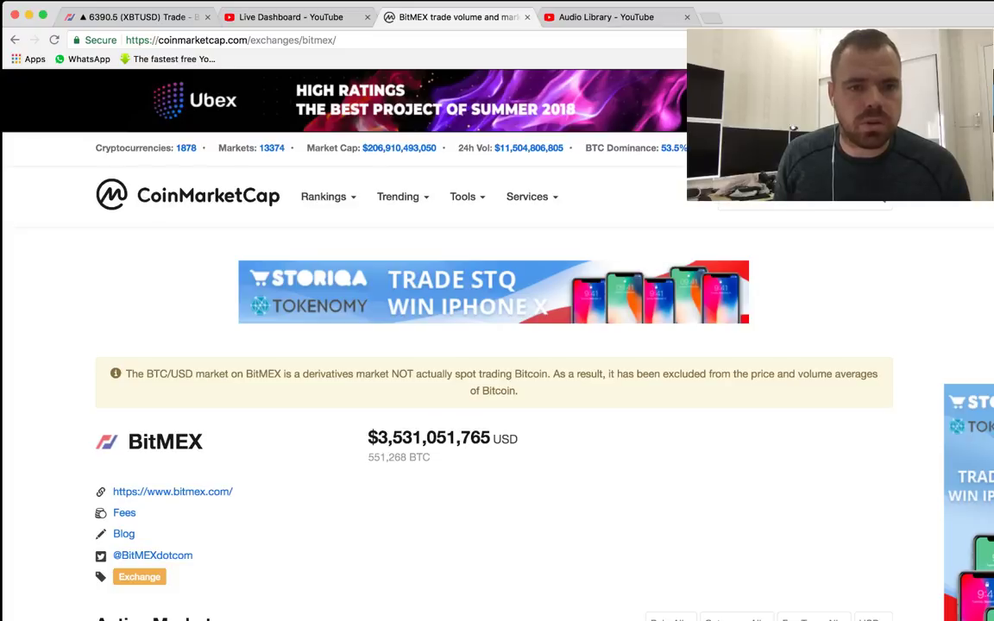
Step: Open CoinMarketCap's Top 100 exchanges by trade volume and examine the volumes of the leading exchanges
click(328, 197)
click(389, 306)
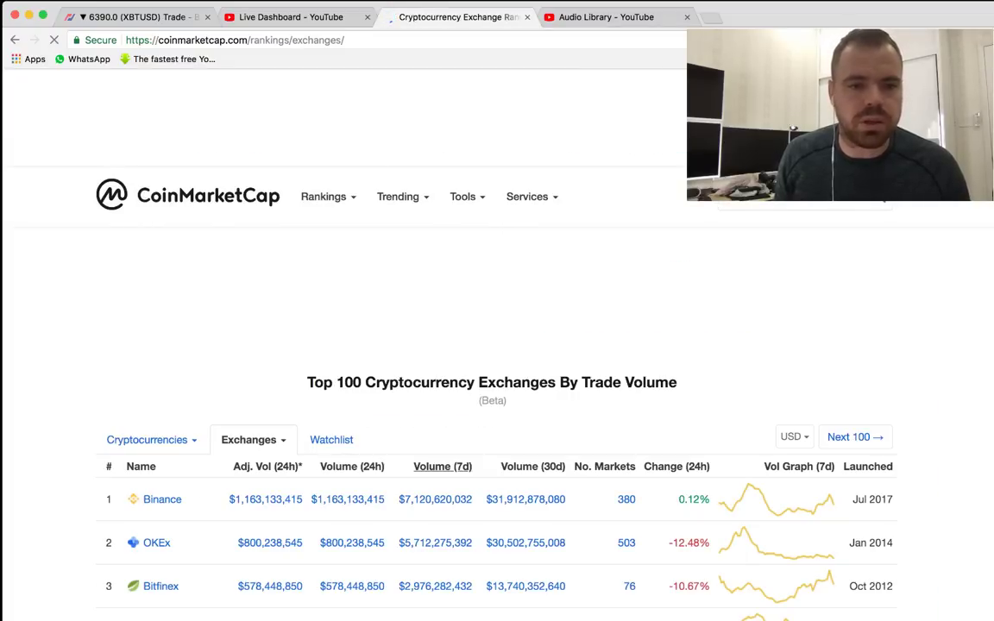
scroll(354, 431, down, 3)
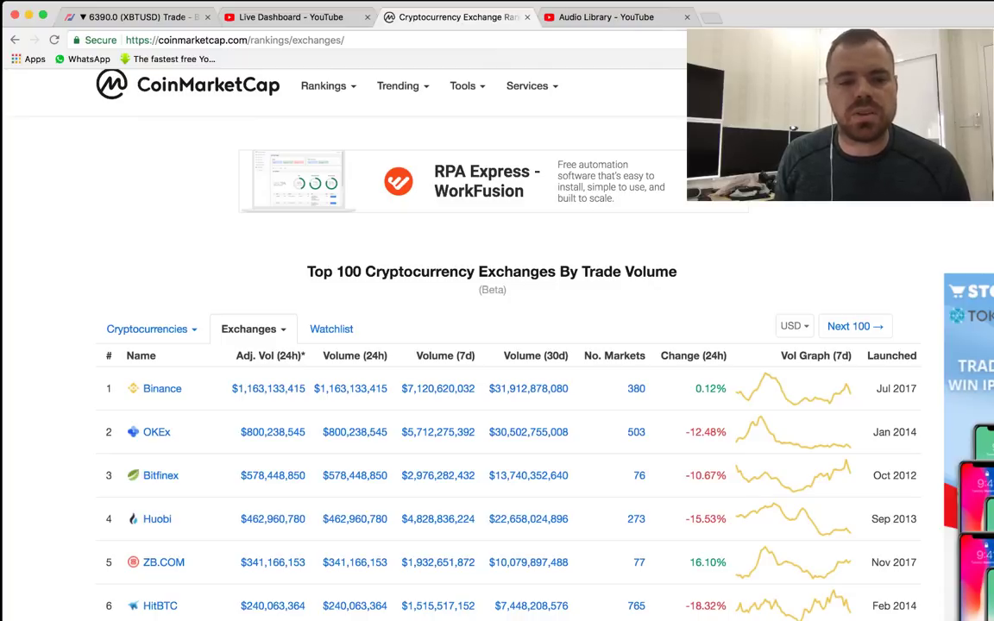
scroll(273, 441, down, 3)
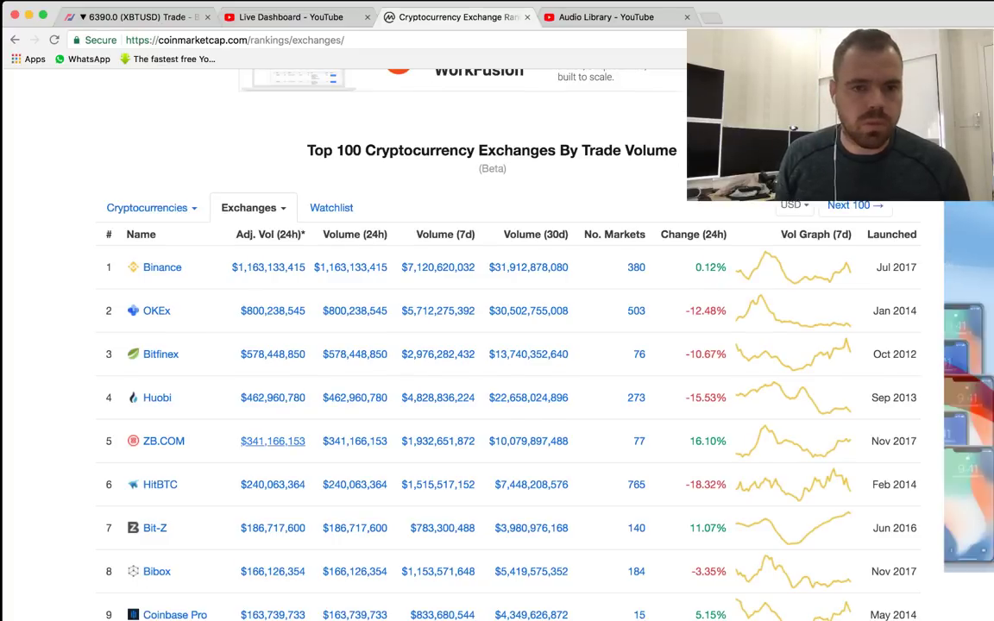
scroll(272, 441, down, 1)
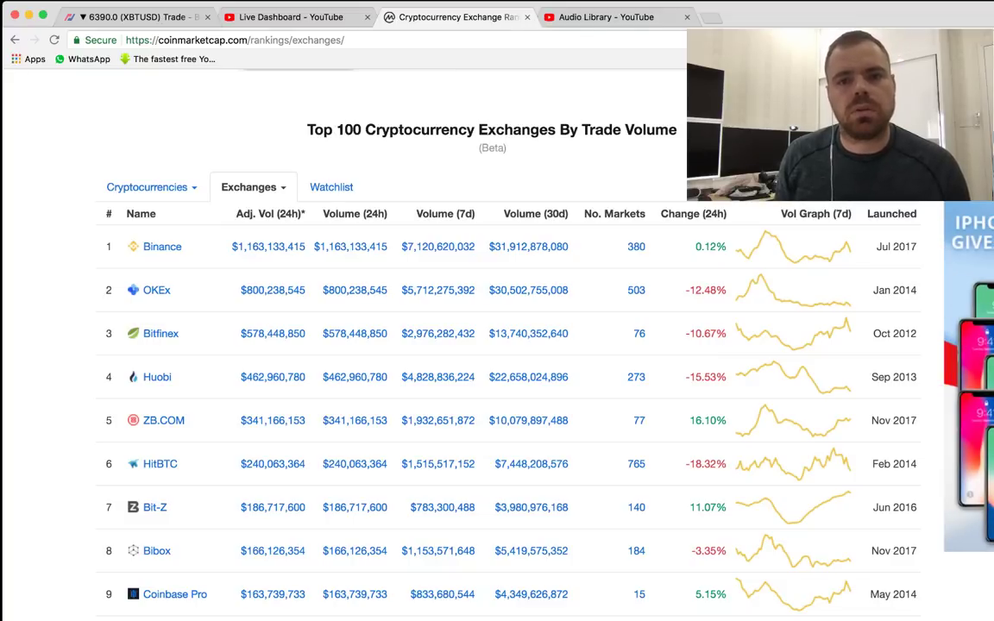
scroll(497, 388, up, 5)
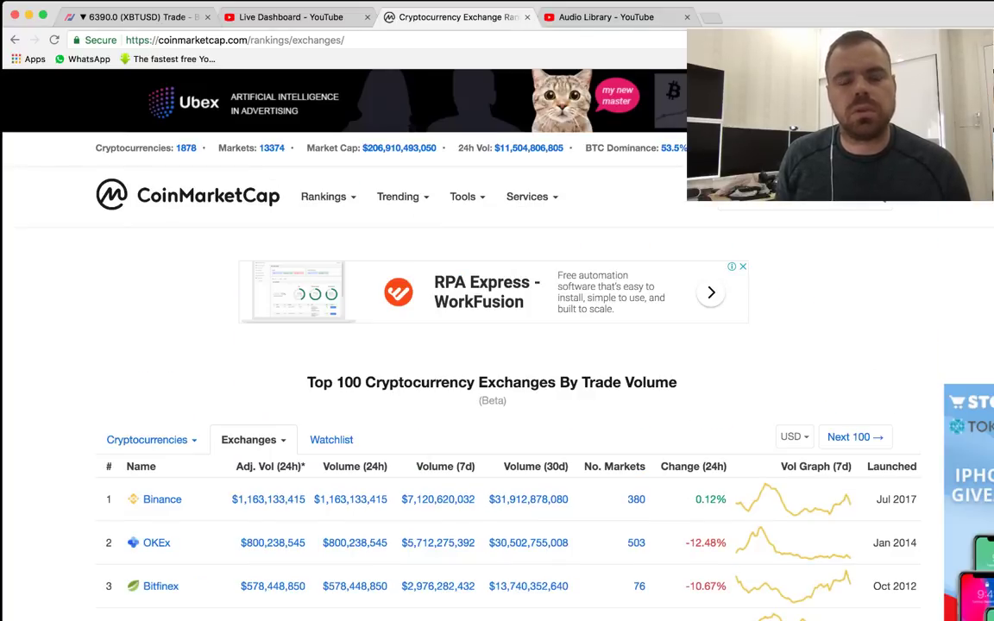
scroll(497, 389, down, 2)
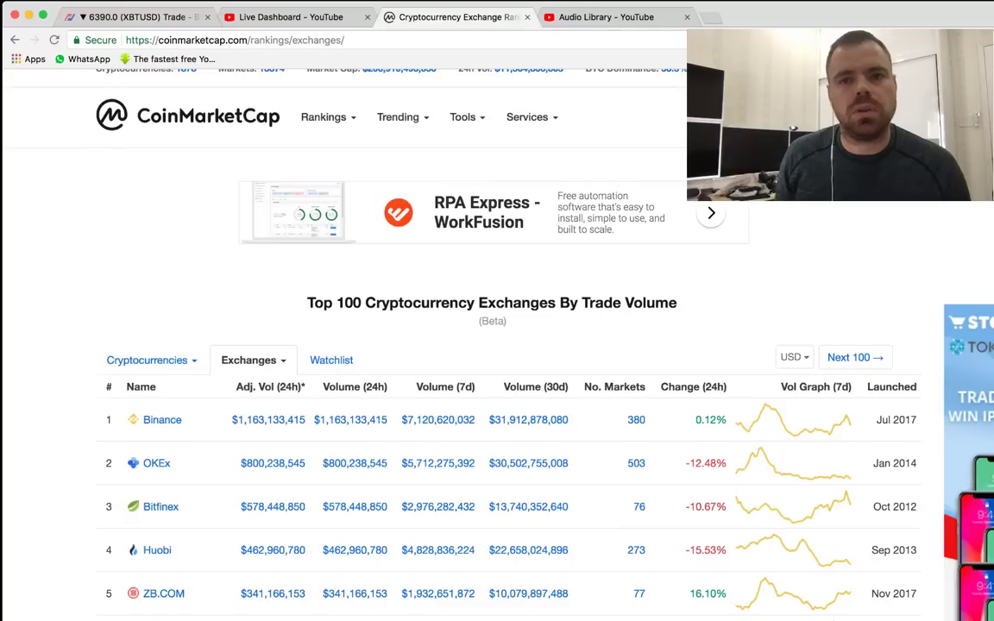
scroll(498, 388, down, 1)
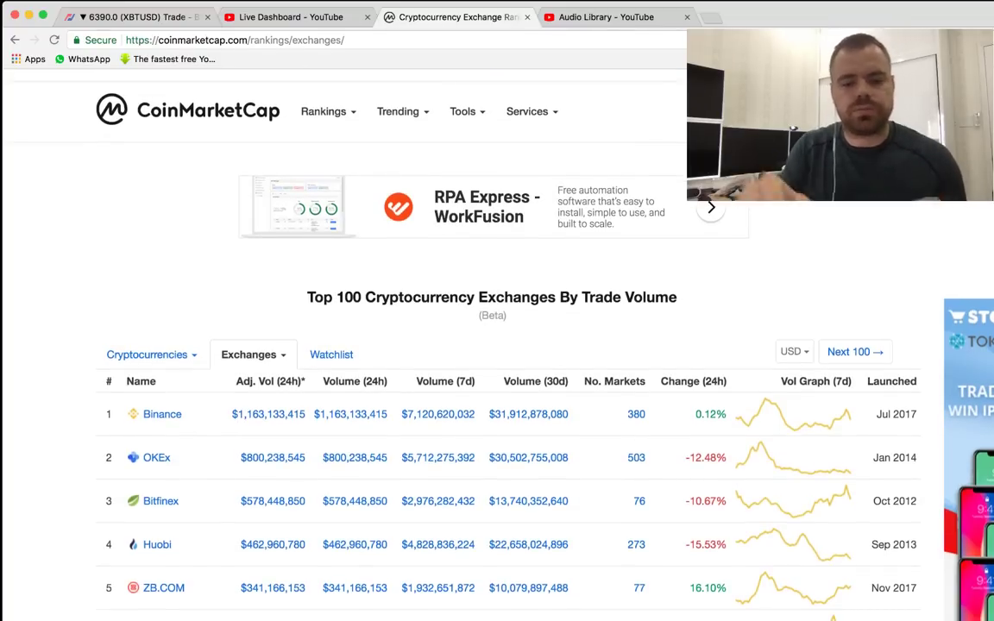
Step: Search CoinMarketCap for "digifinex" and return to the BitMEX XBTUSD trading page
text(digifinex)
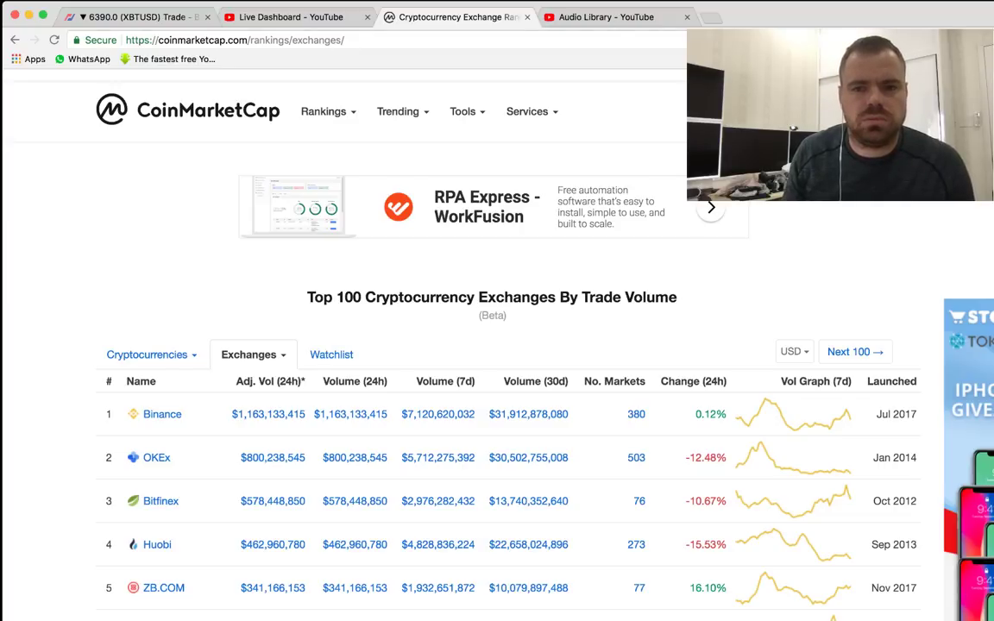
scroll(497, 345, up, 1)
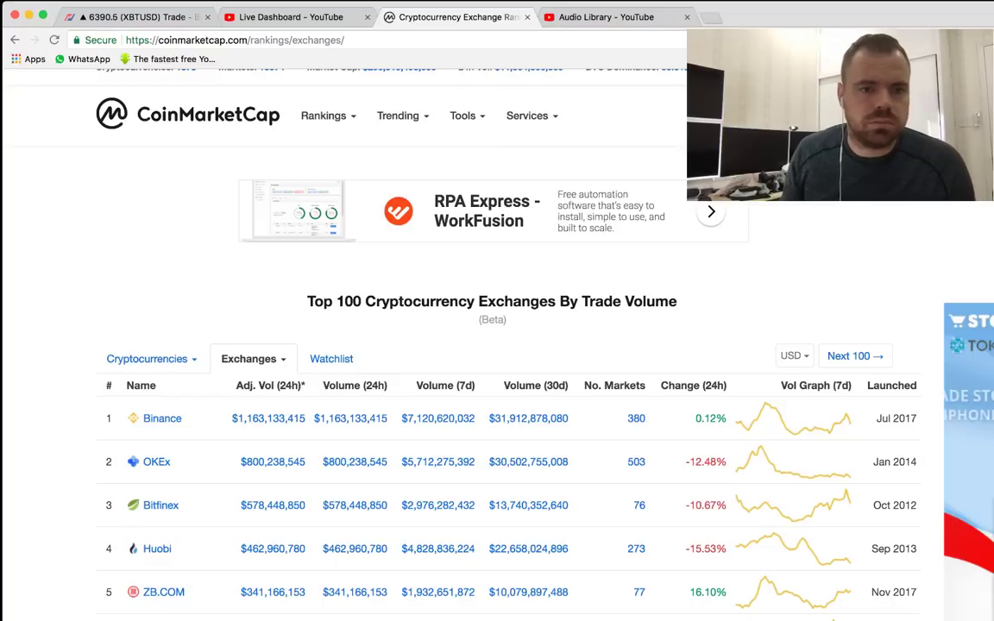
key(super+1)
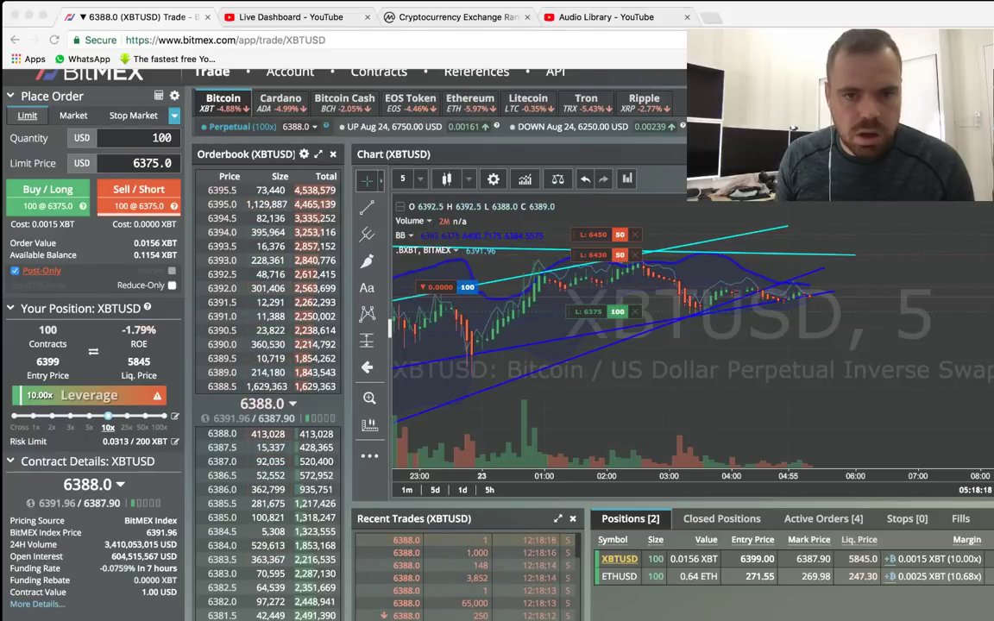
Step: Switch to OBS and select the Audio Input Capture source in the current scene
key(super+Tab)
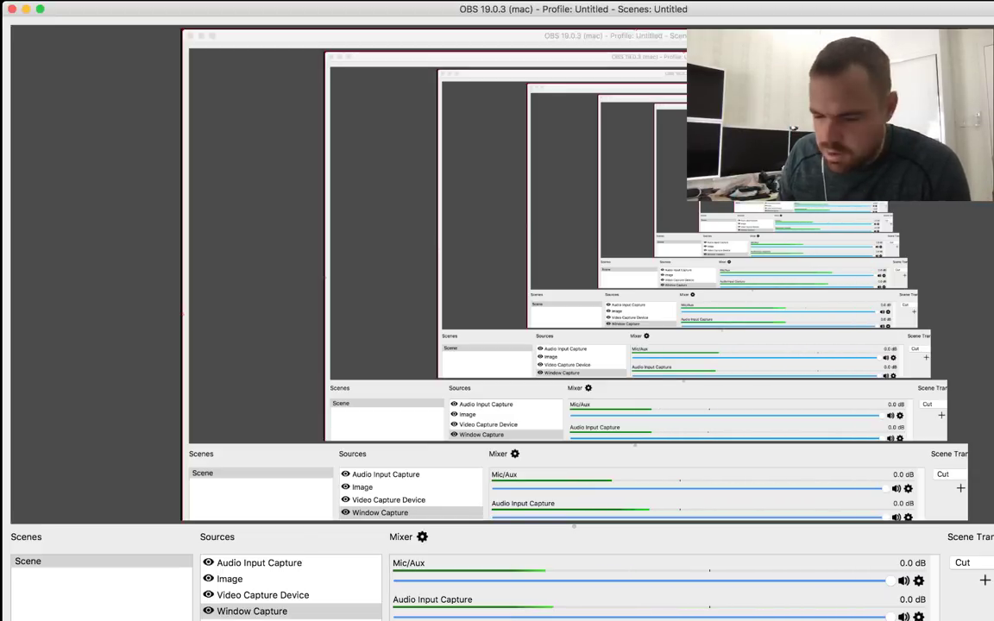
click(259, 562)
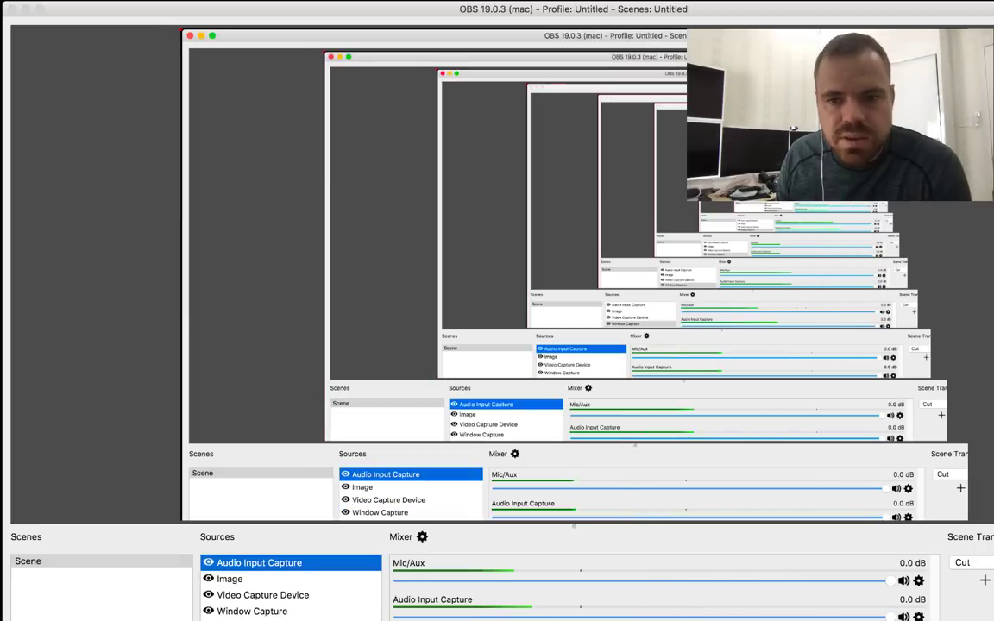
key(super+Tab)
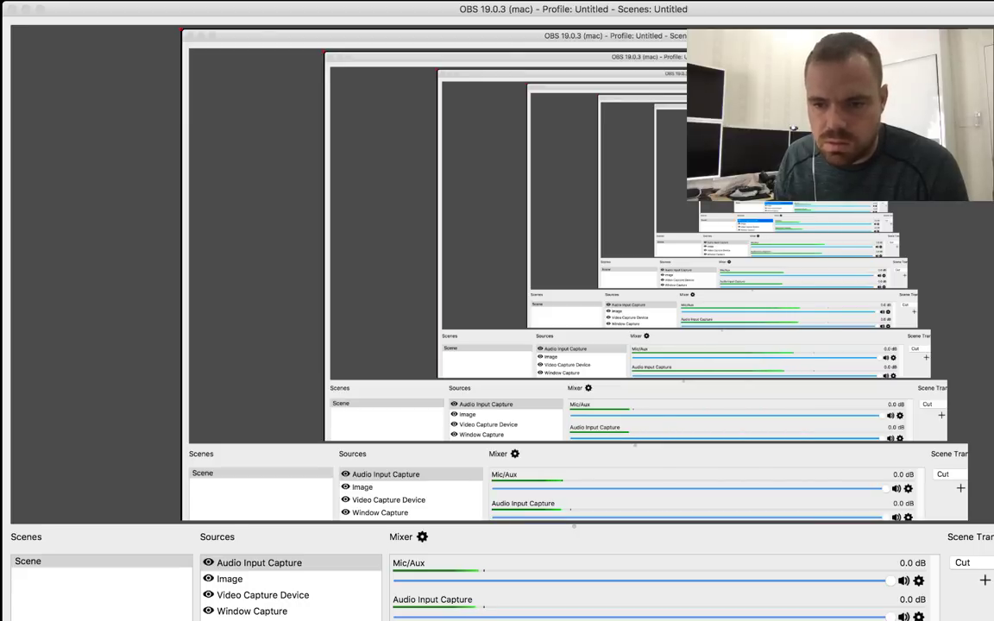
click(259, 563)
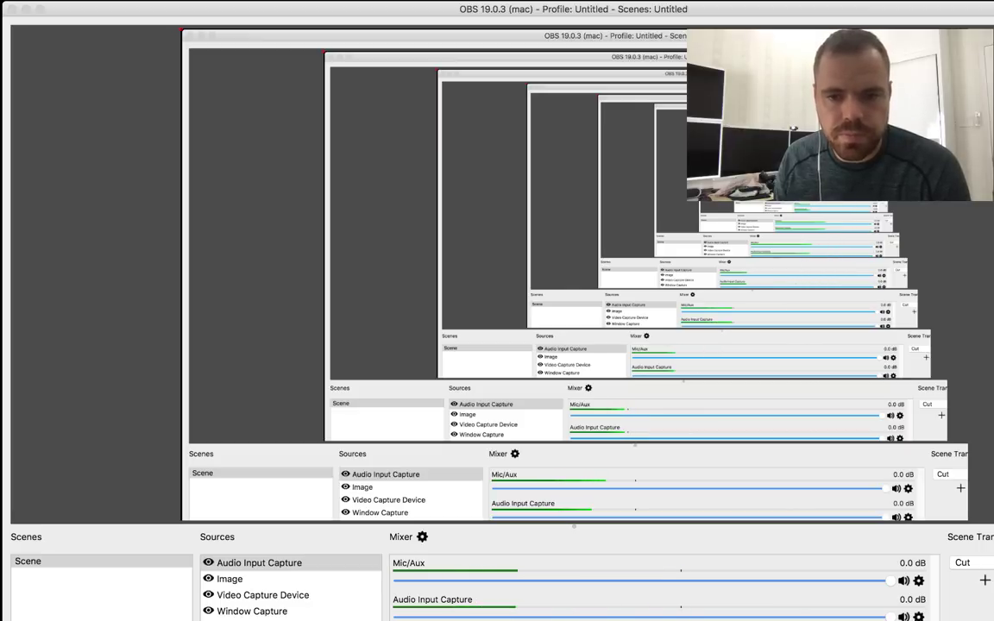
key(super+Tab)
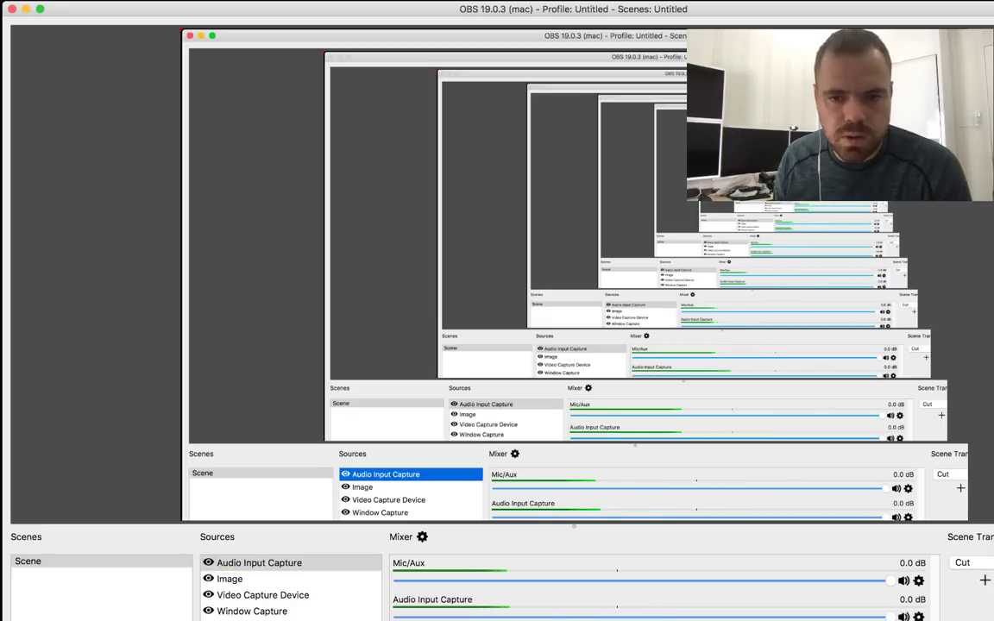
key(super+Tab)
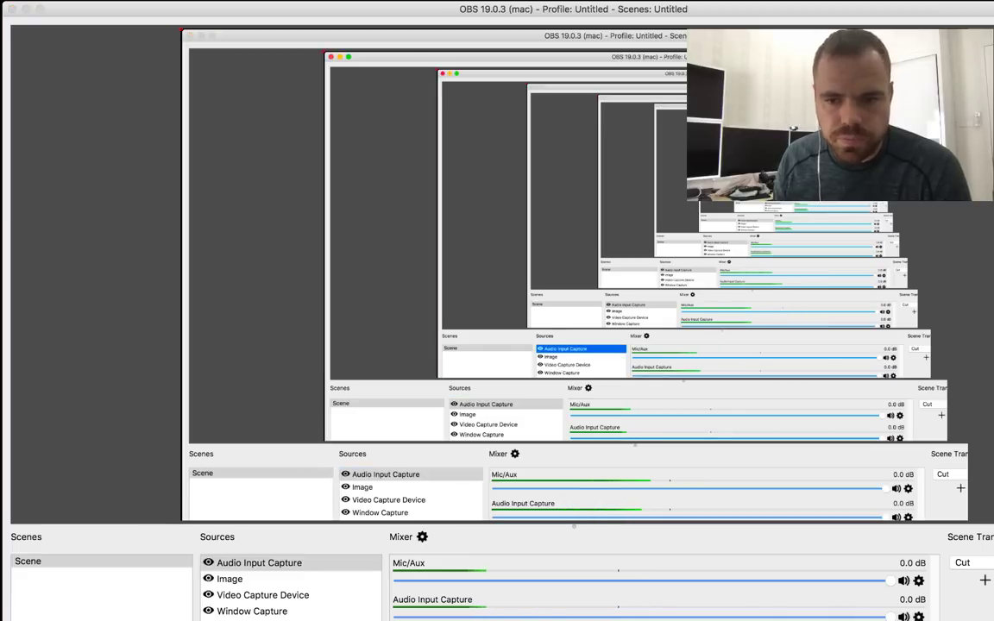
key(super+Tab)
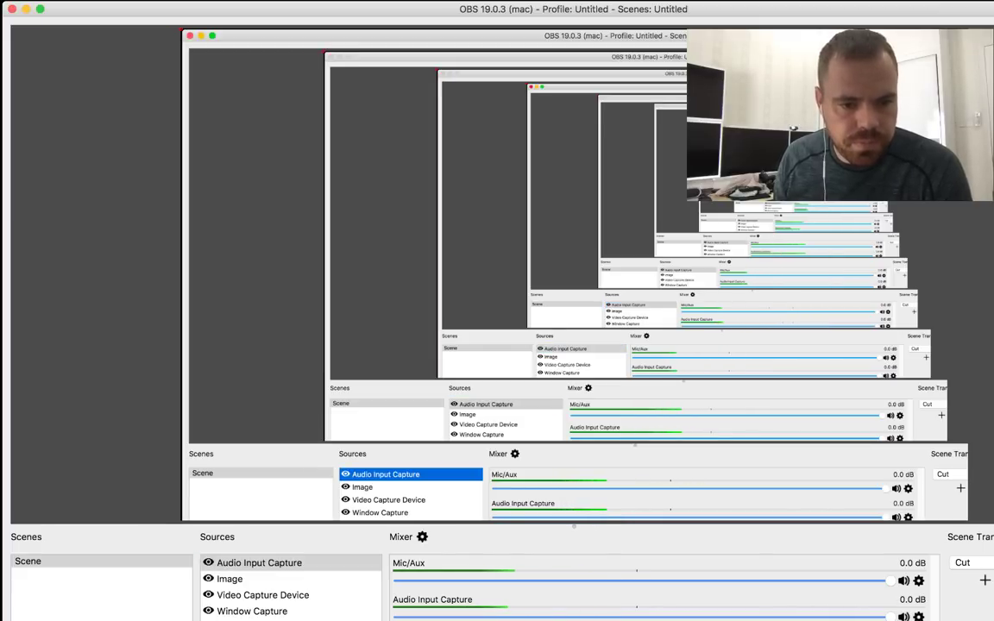
key(super+Tab)
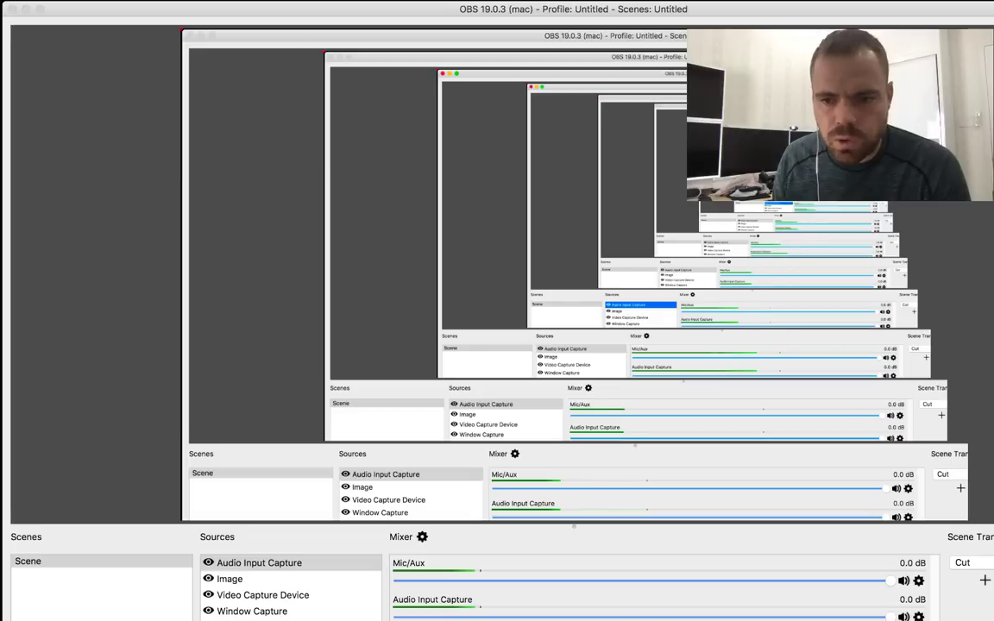
key(super+Tab)
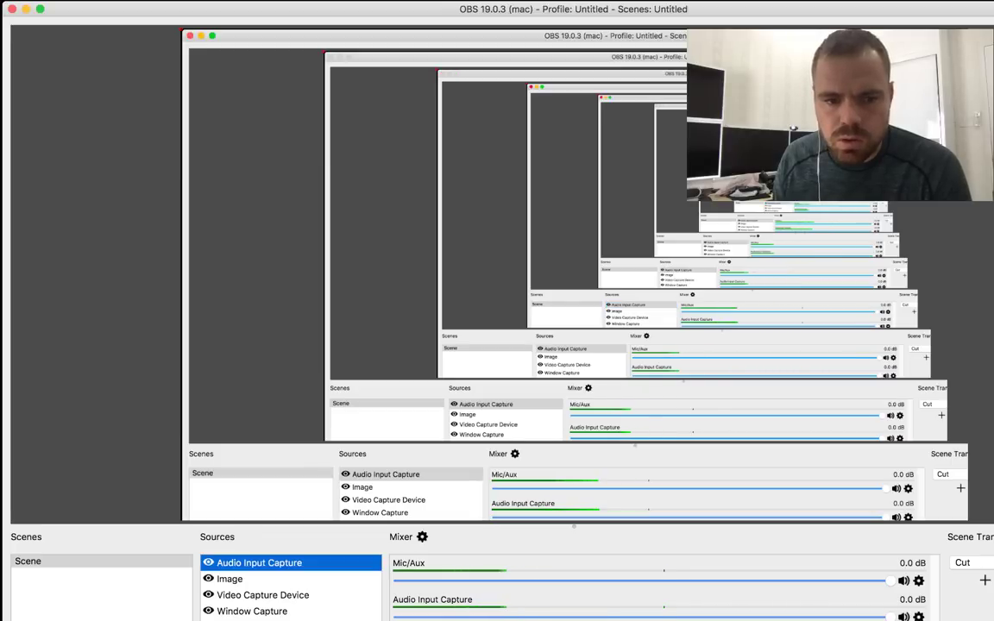
key(Tab)
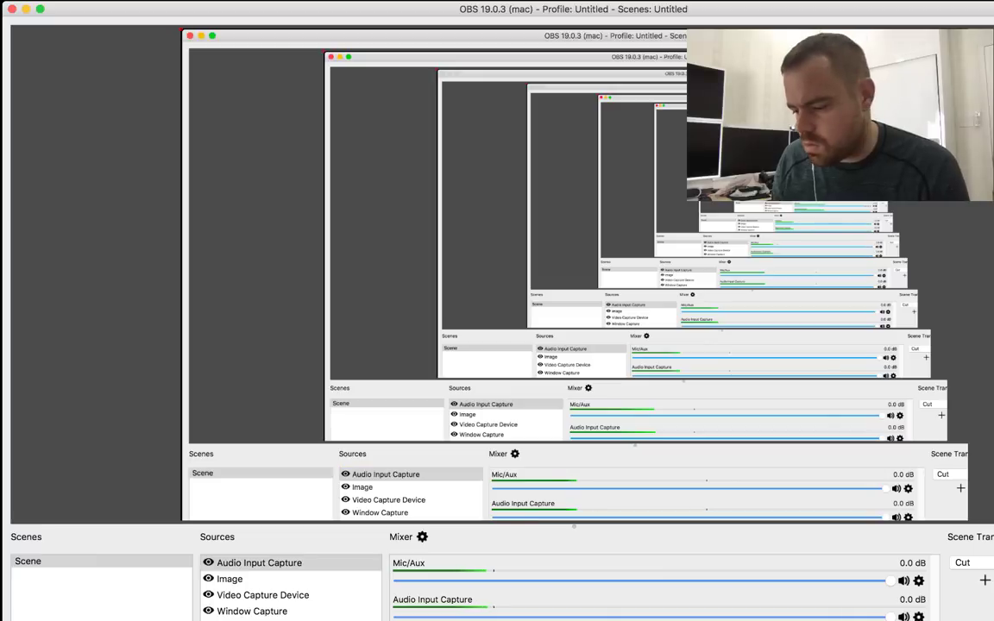
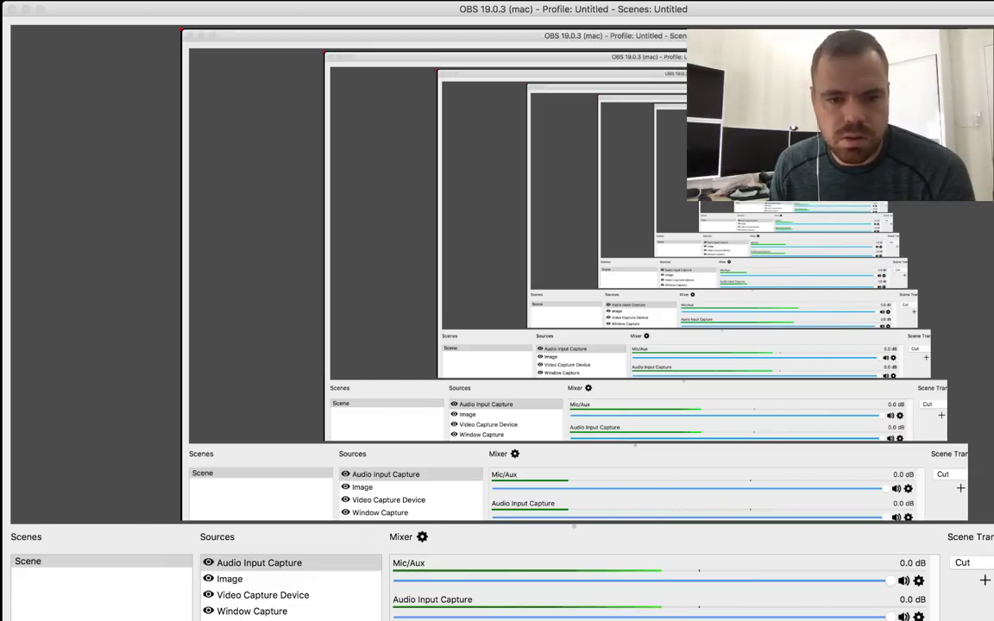
key(super+Tab)
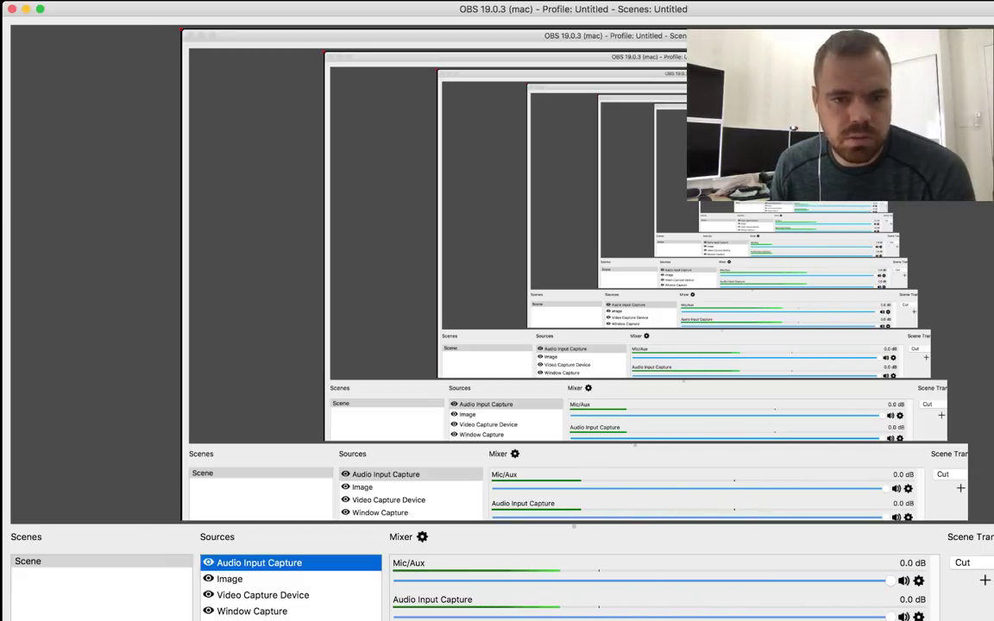
key(super+Tab)
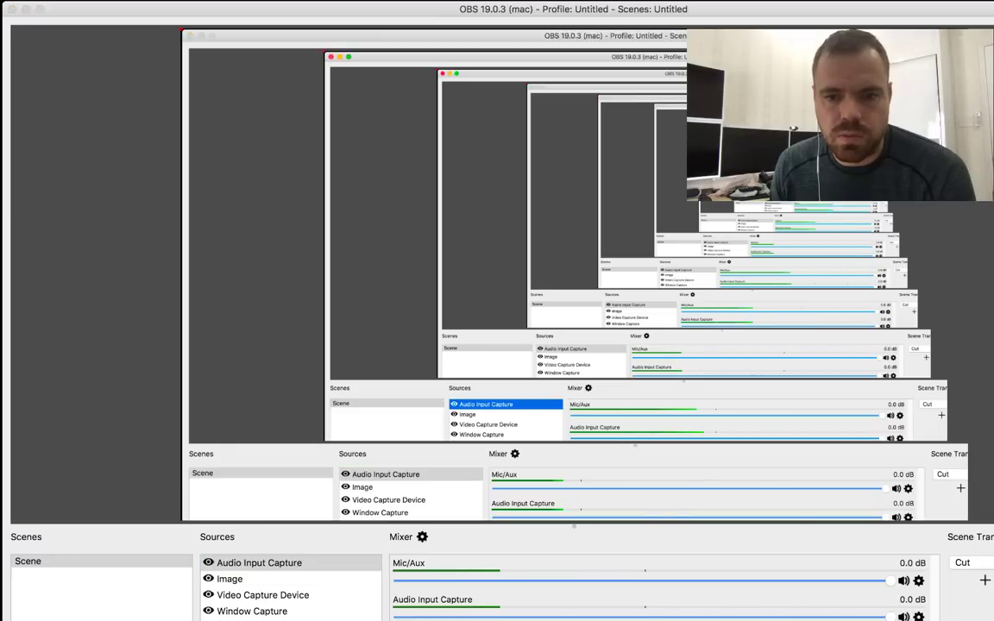
key(super+Tab)
key(super+Tab)
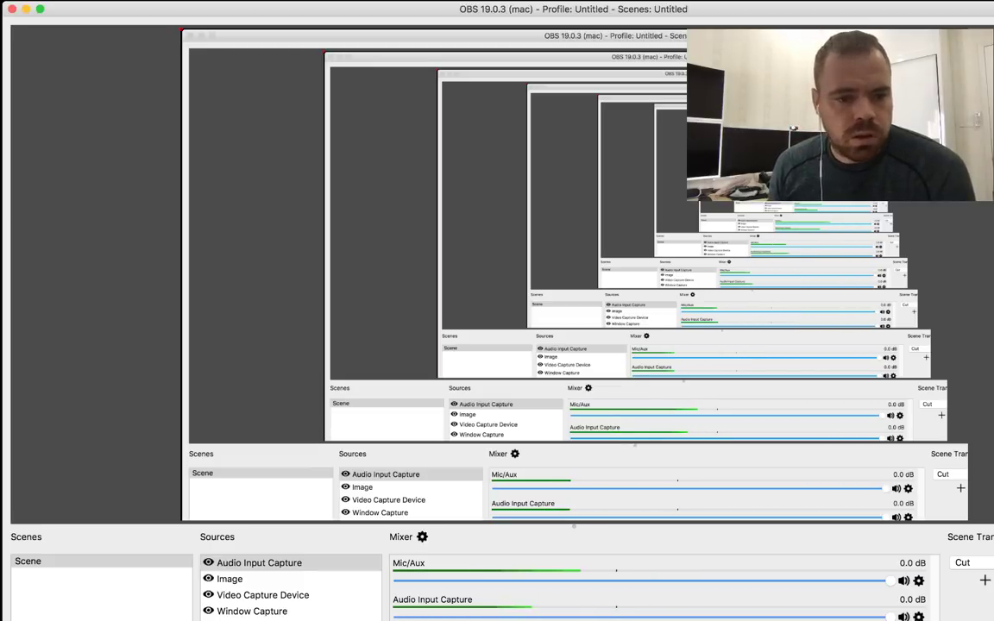
key(super+Tab)
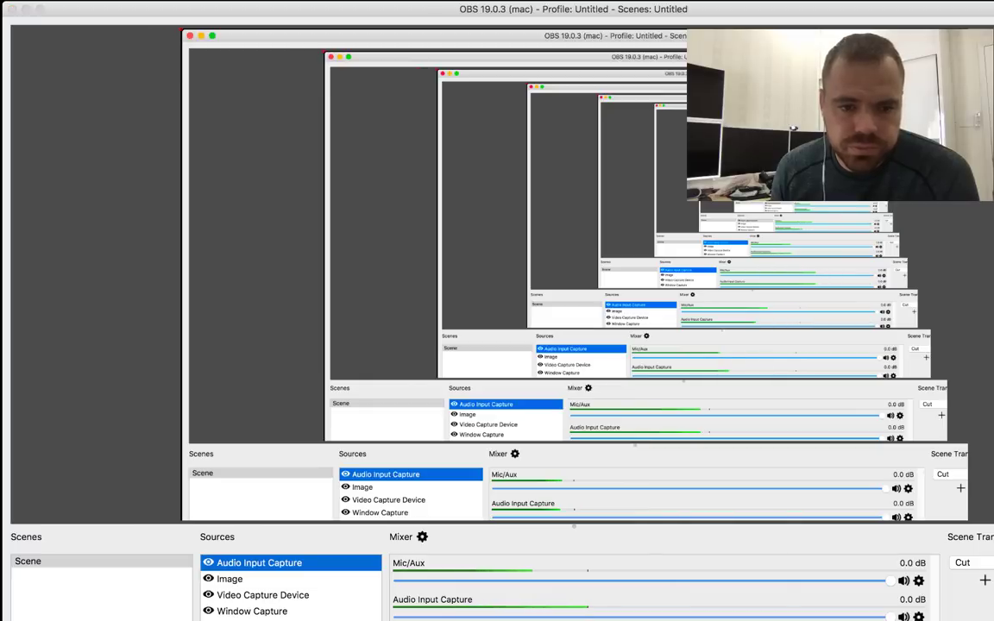
key(super+Tab)
key(super+Tab)
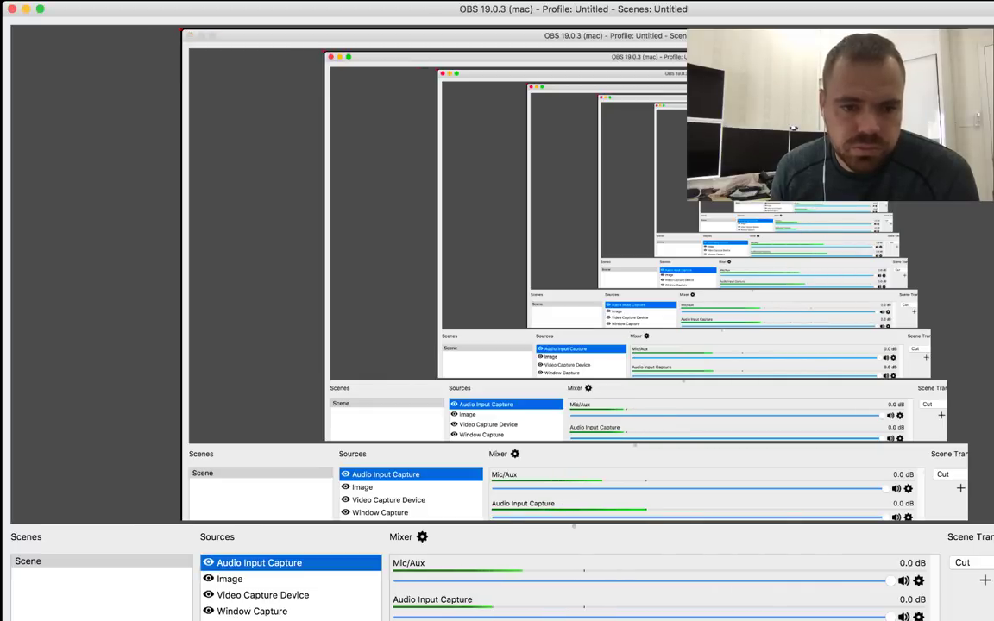
Step: Select the Video Capture Device source in the current scene, and finish with the Window Capture source selected
click(262, 594)
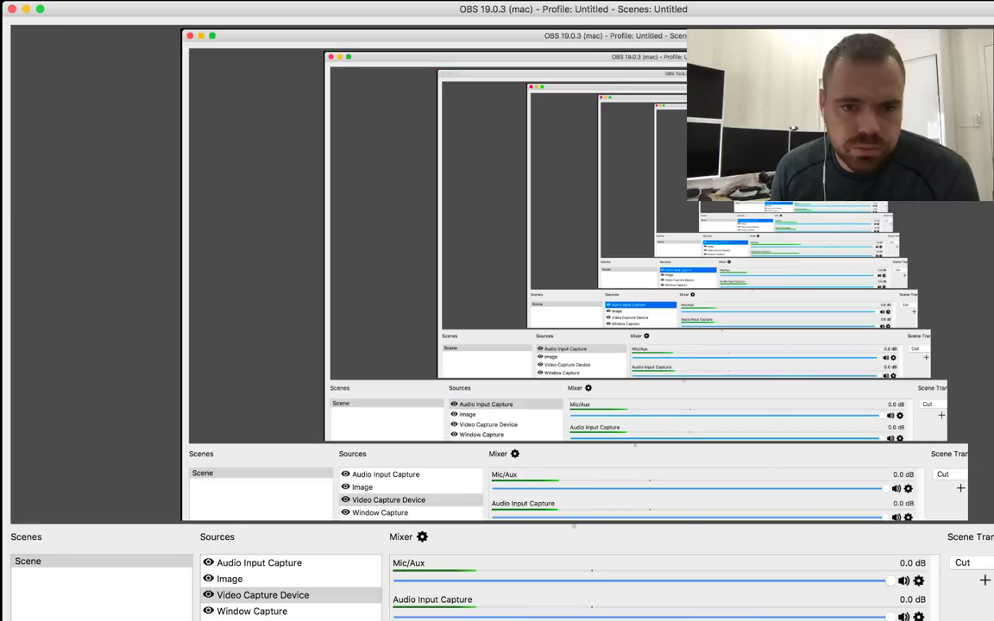
key(super+Tab)
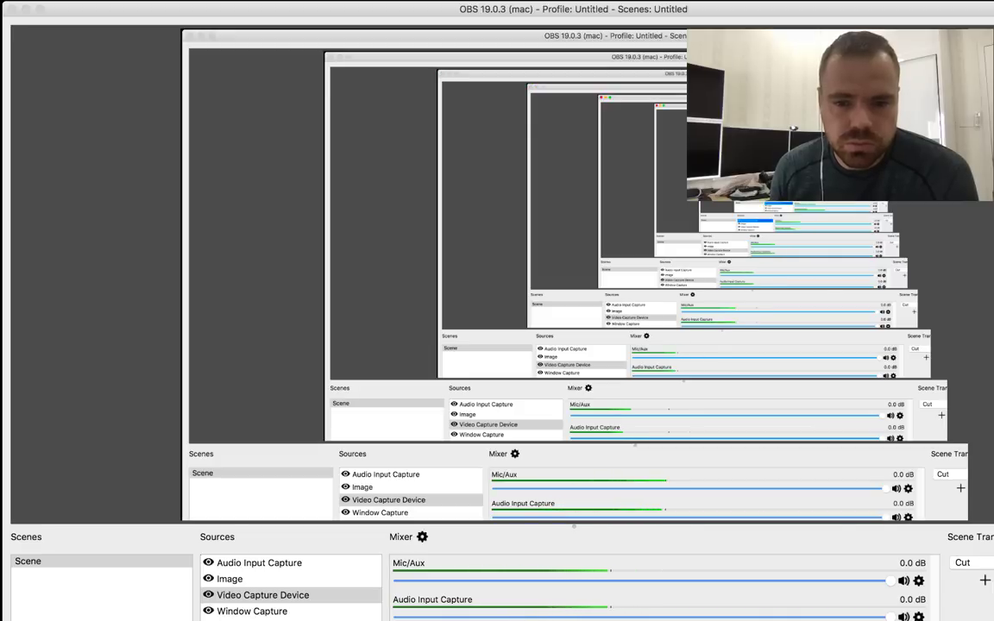
click(262, 594)
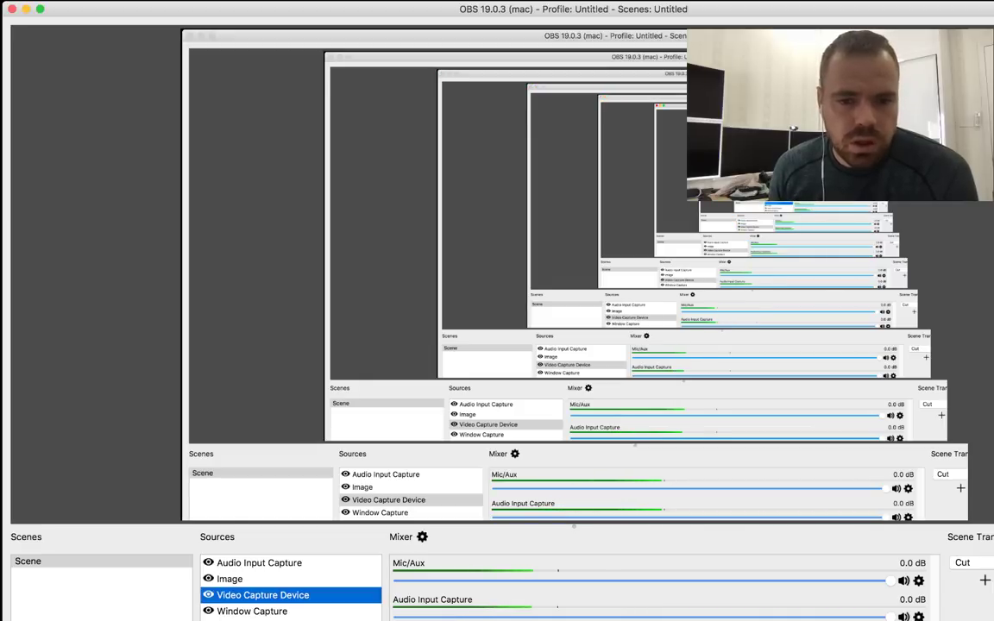
click(252, 611)
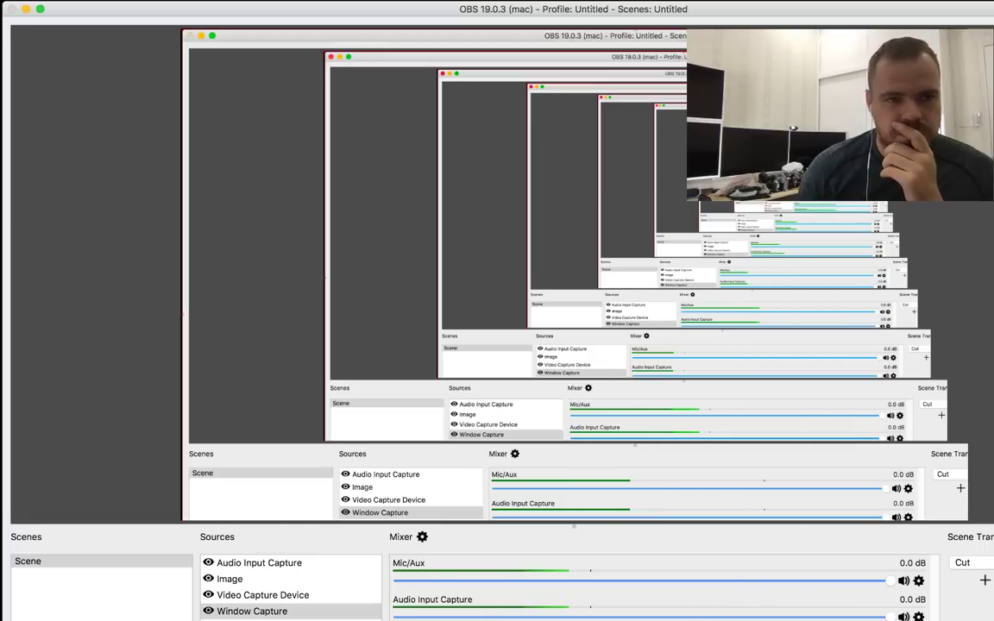
click(252, 611)
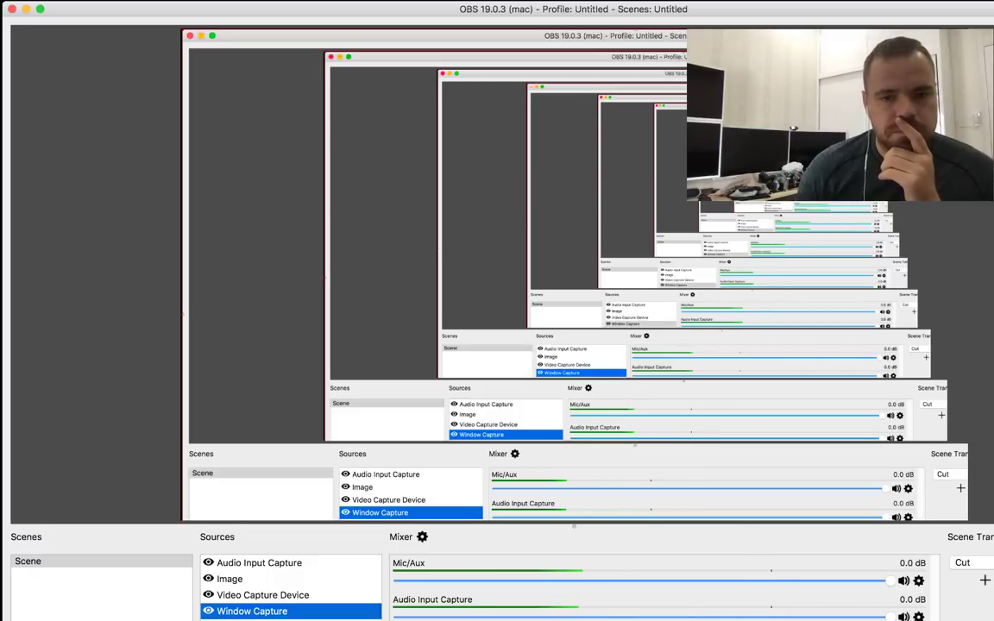
Step: Switch from OBS to the Chrome browser and open the YouTube home page in a new tab
key(super+Tab)
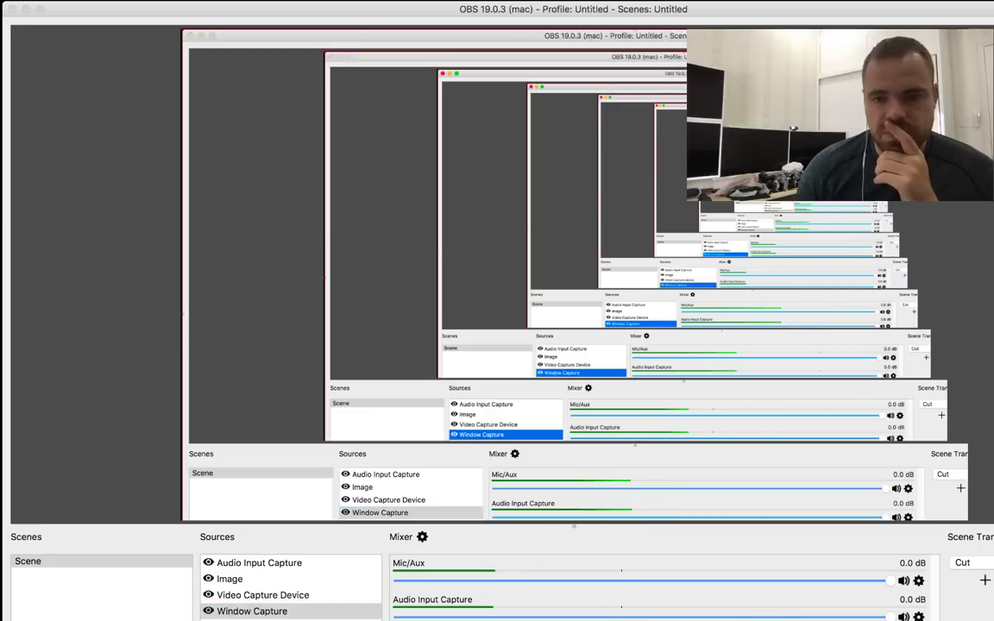
key(super+Tab)
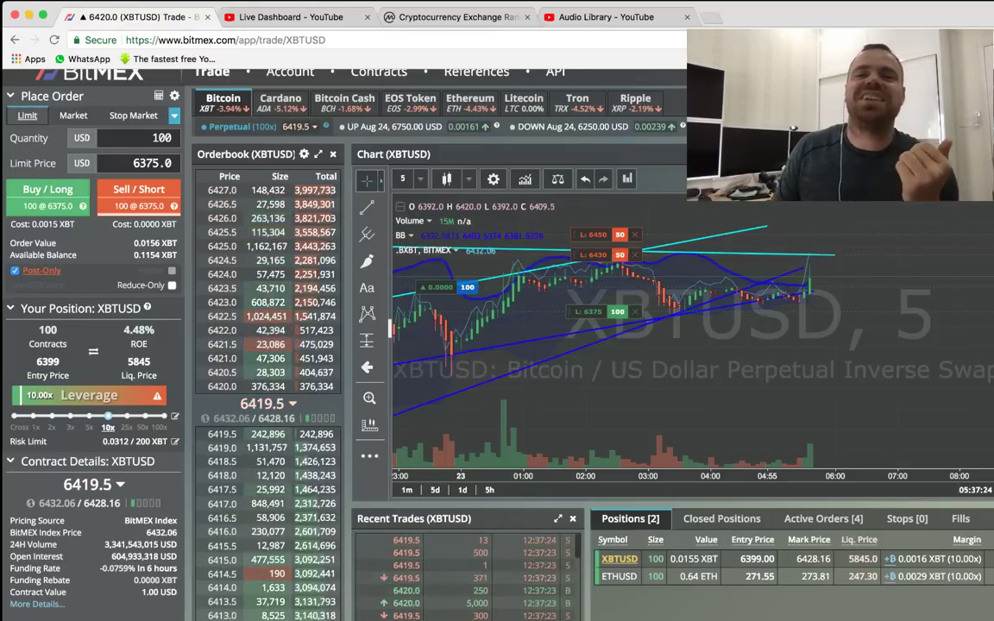
key(super+t)
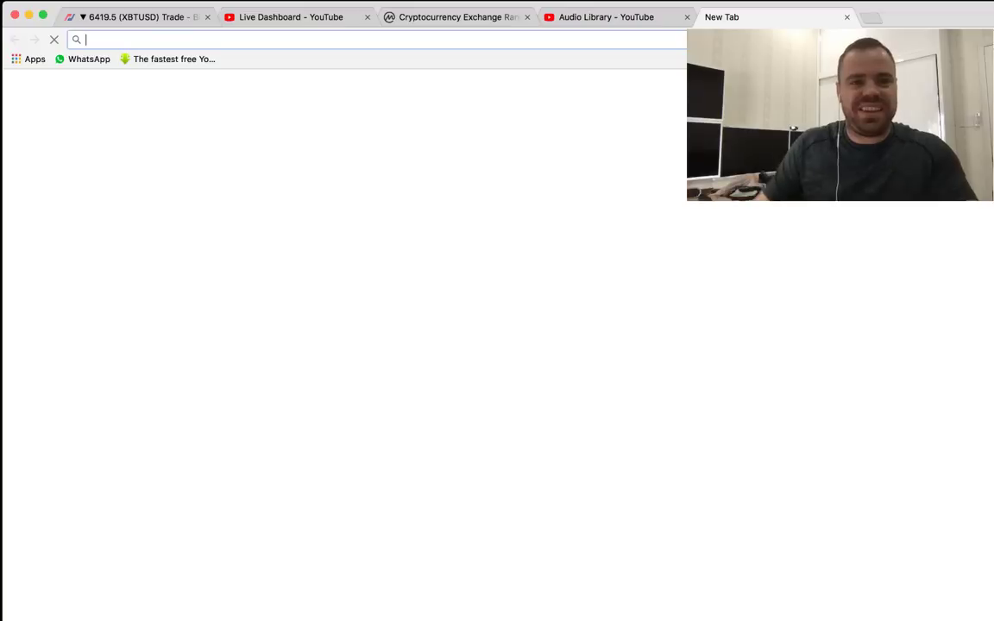
text(you)
key(Return)
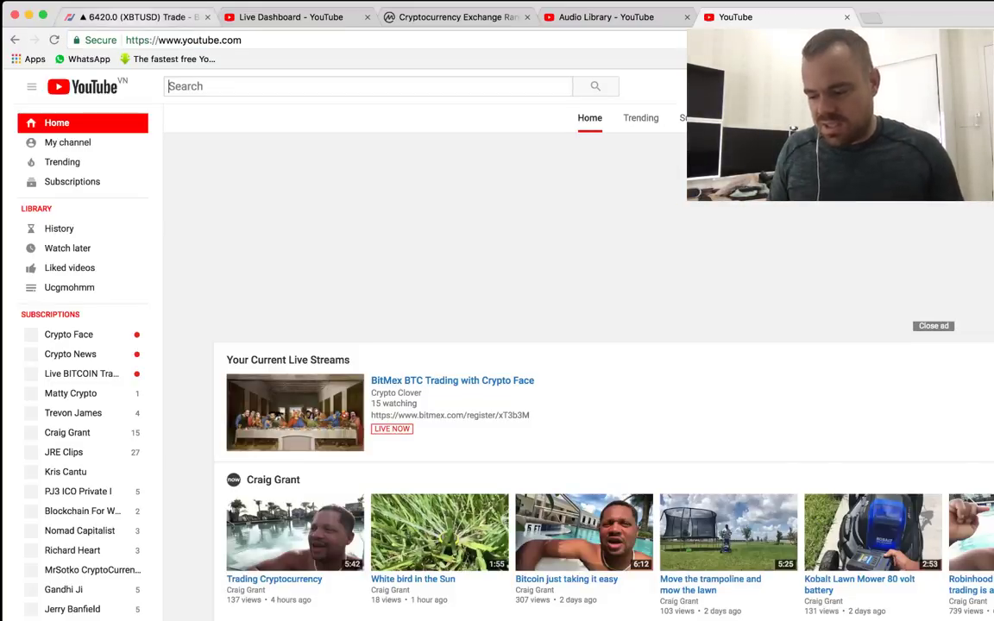
Step: Return to the BitMEX trading page, list the active orders and open the Ethereum ETHUSD market
key(super+1)
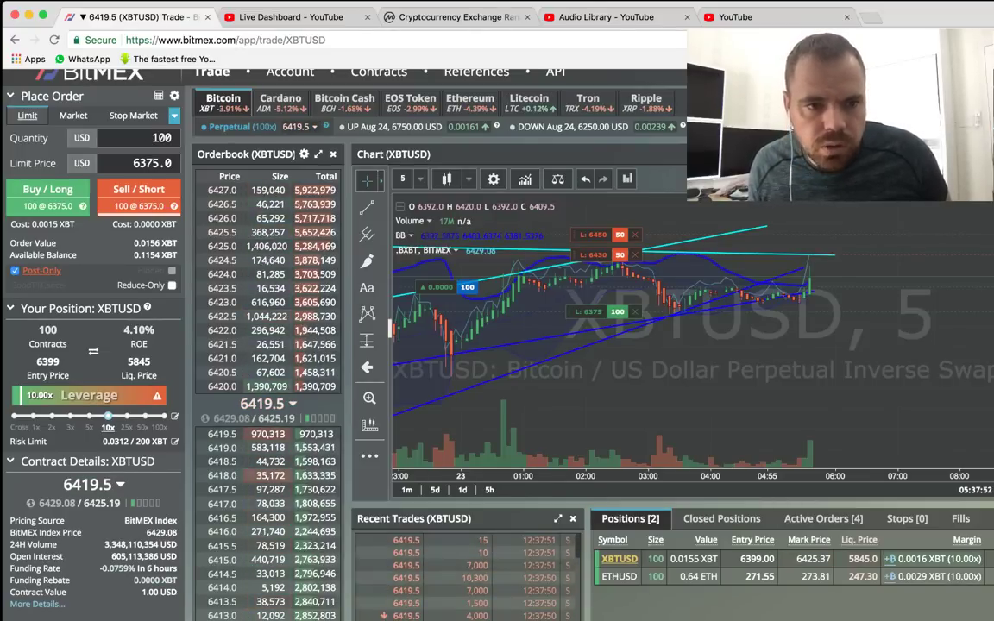
click(823, 518)
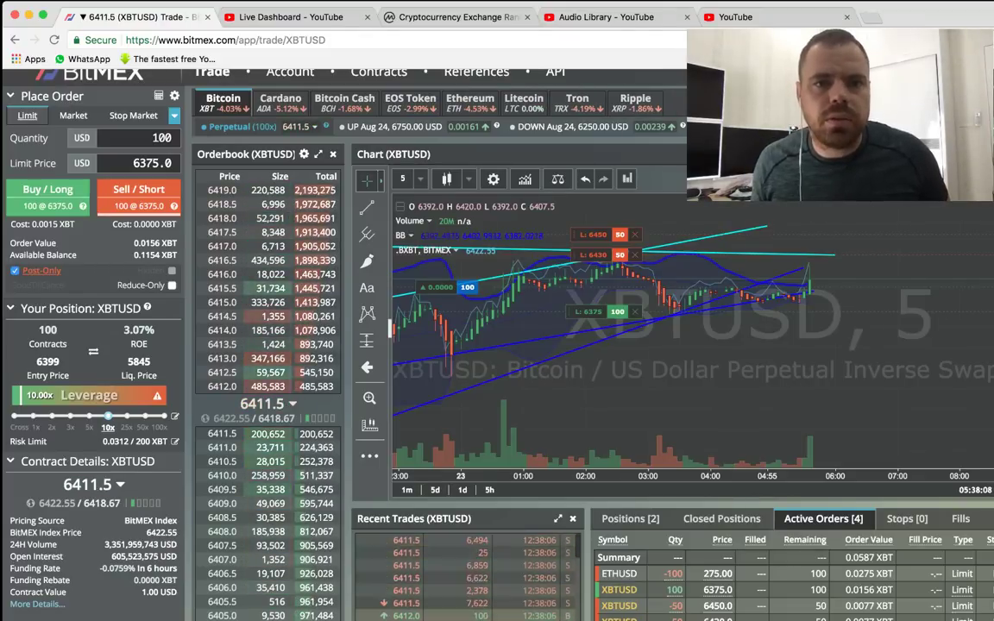
click(470, 98)
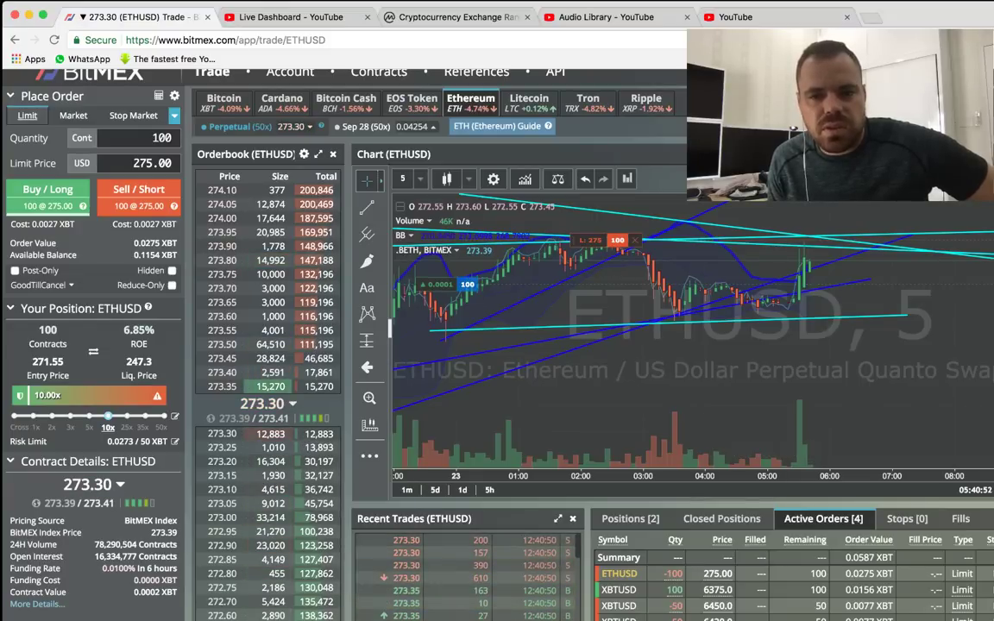
Step: Go back to the Bitcoin XBTUSD market and examine its 5-minute chart at closer and wider time ranges
click(223, 102)
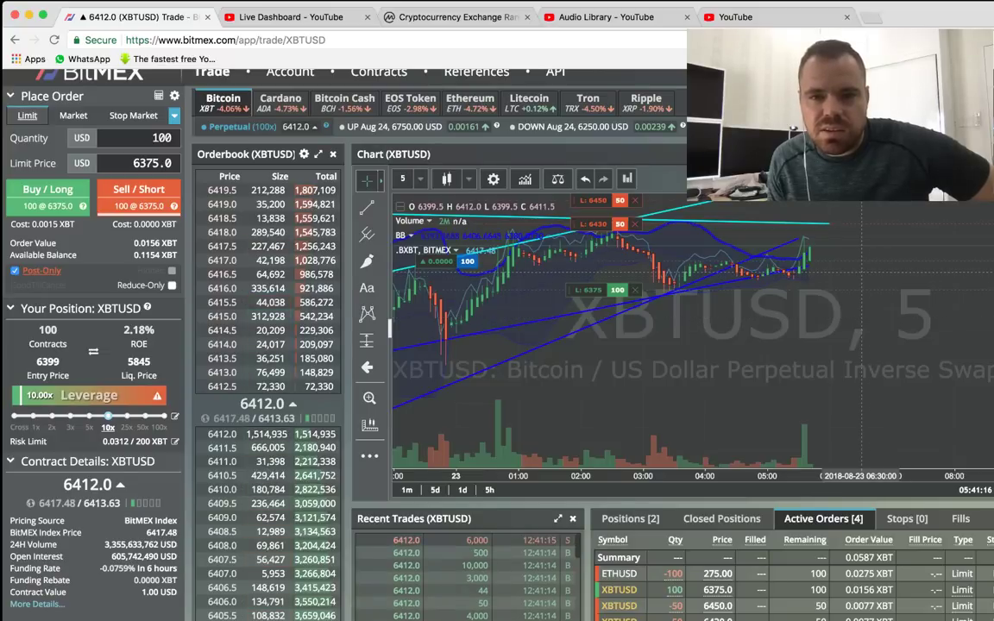
scroll(856, 292, down, 2)
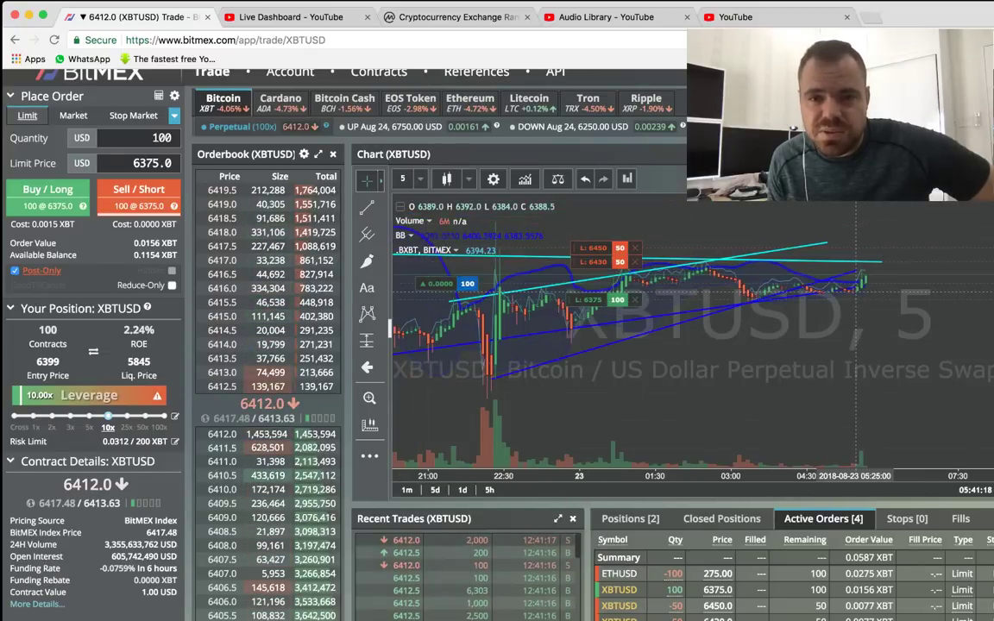
scroll(856, 292, up, 1)
scroll(857, 292, up, 1)
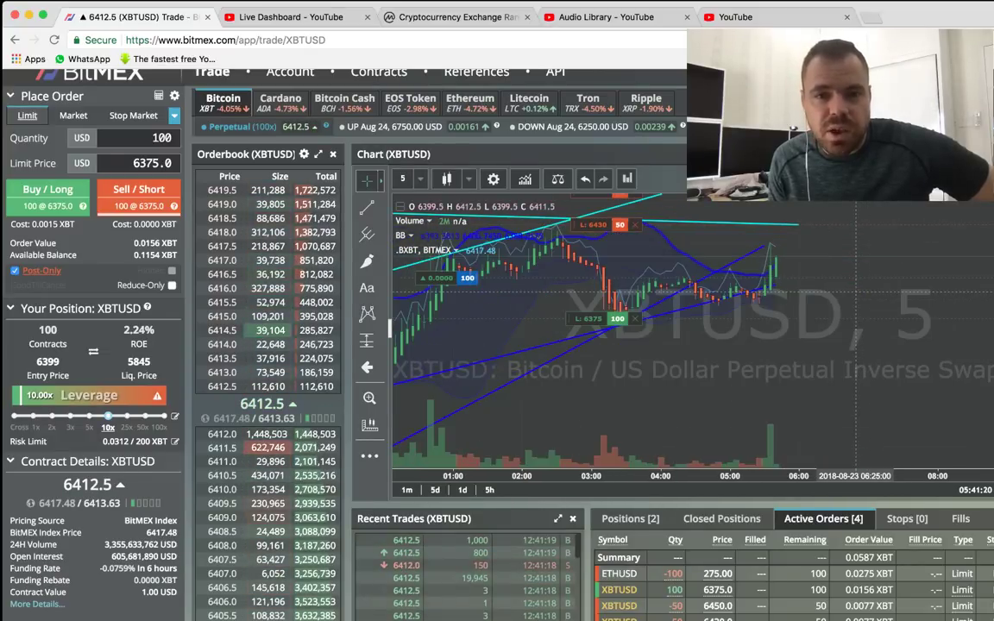
scroll(732, 294, down, 3)
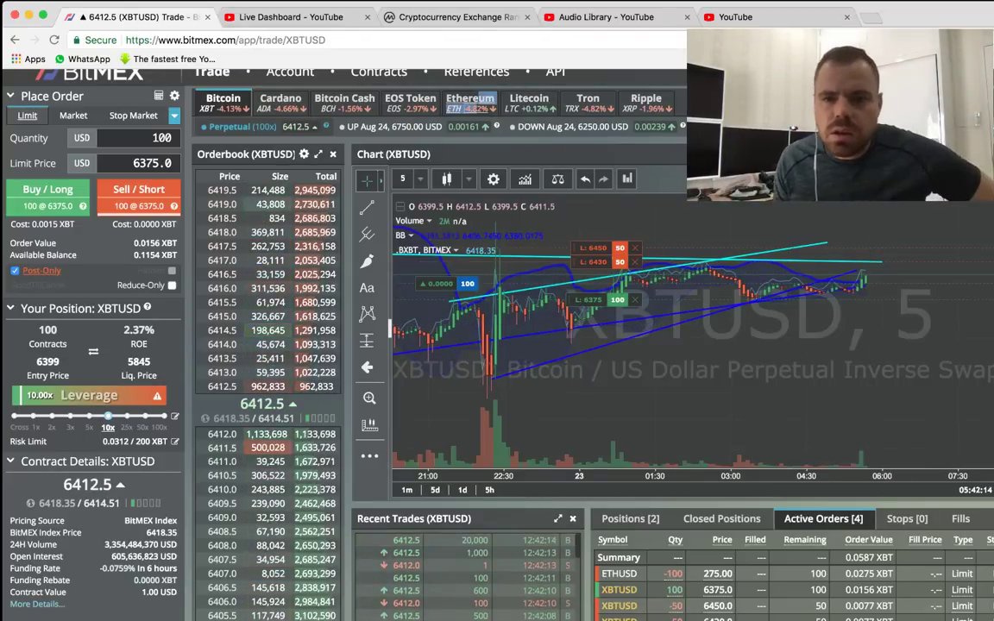
Step: Open the Ethereum ETHUSD market and review the account's fills, closed positions, open positions and active orders
click(471, 99)
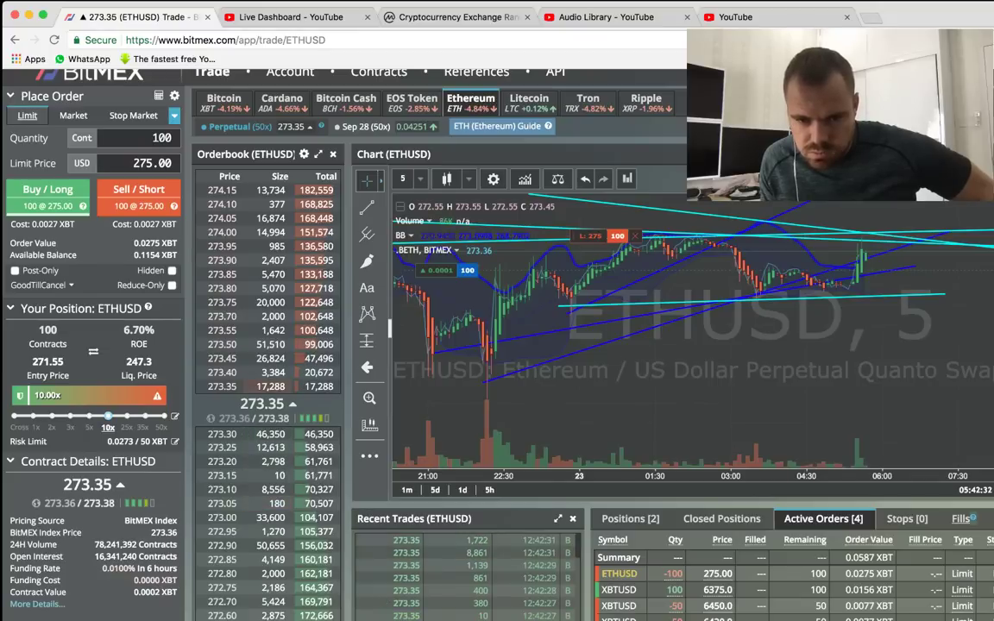
click(960, 519)
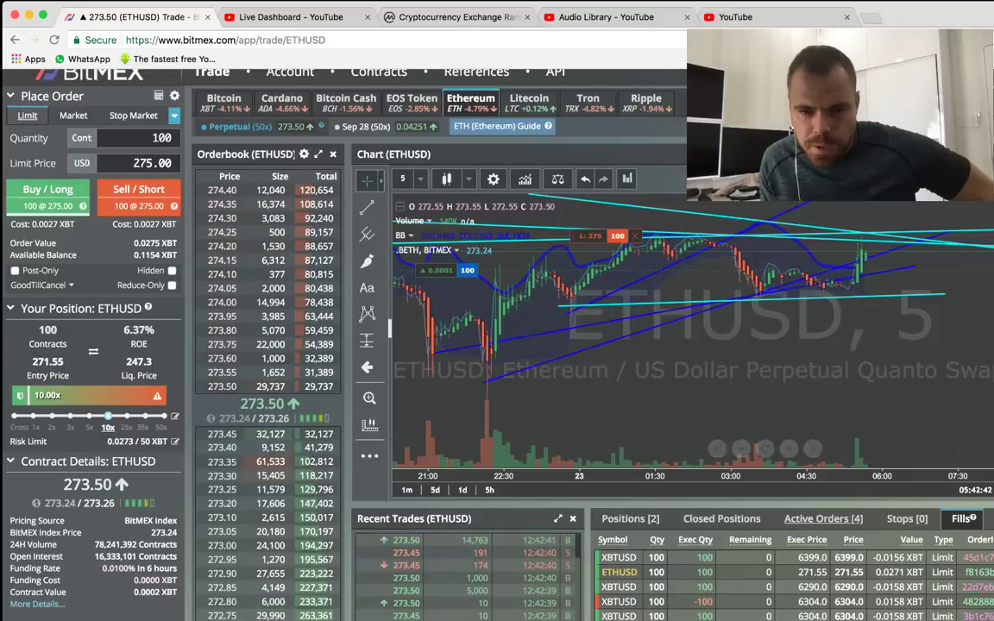
click(722, 519)
click(630, 519)
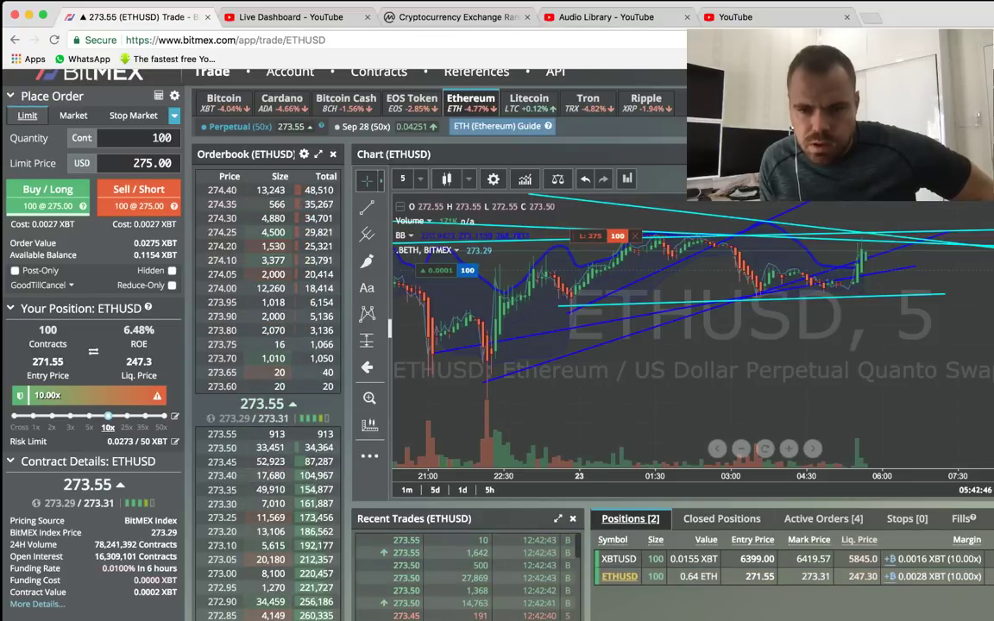
click(823, 519)
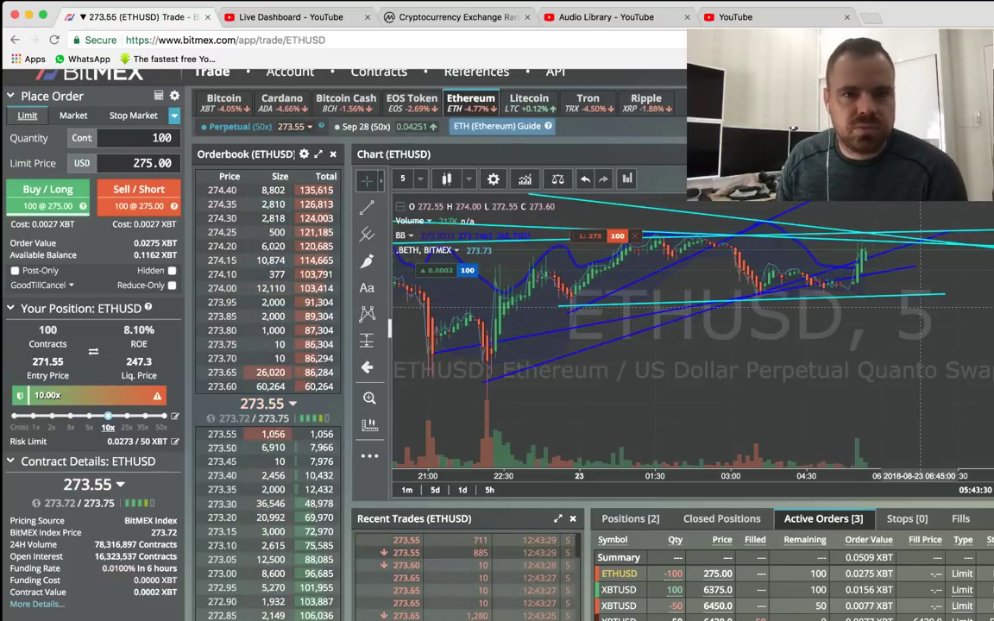
Step: Open CoinMarketCap's Top 100 list of all cryptocurrencies by market capitalization
click(453, 16)
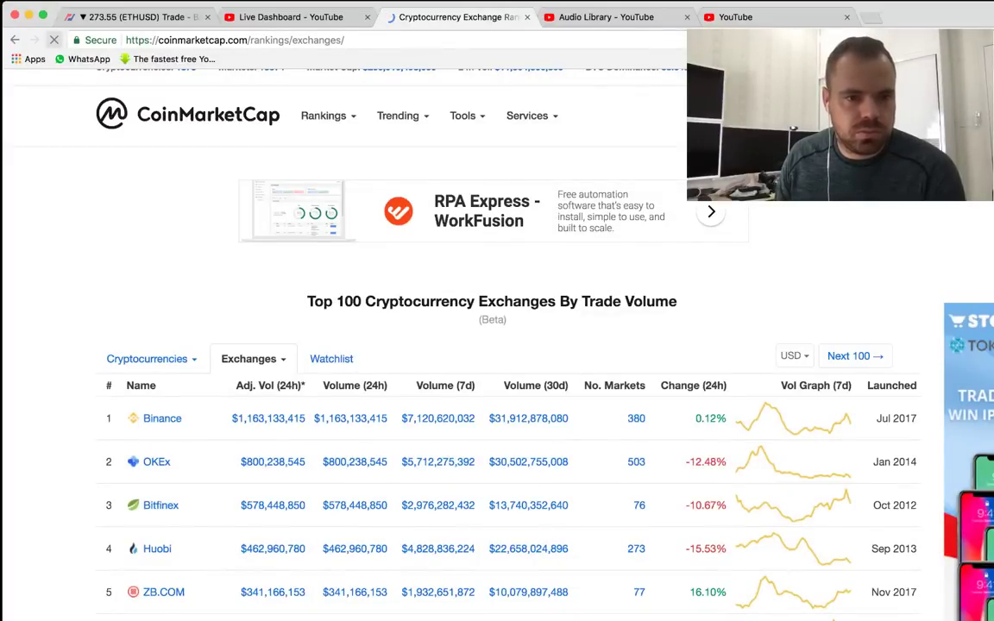
click(151, 359)
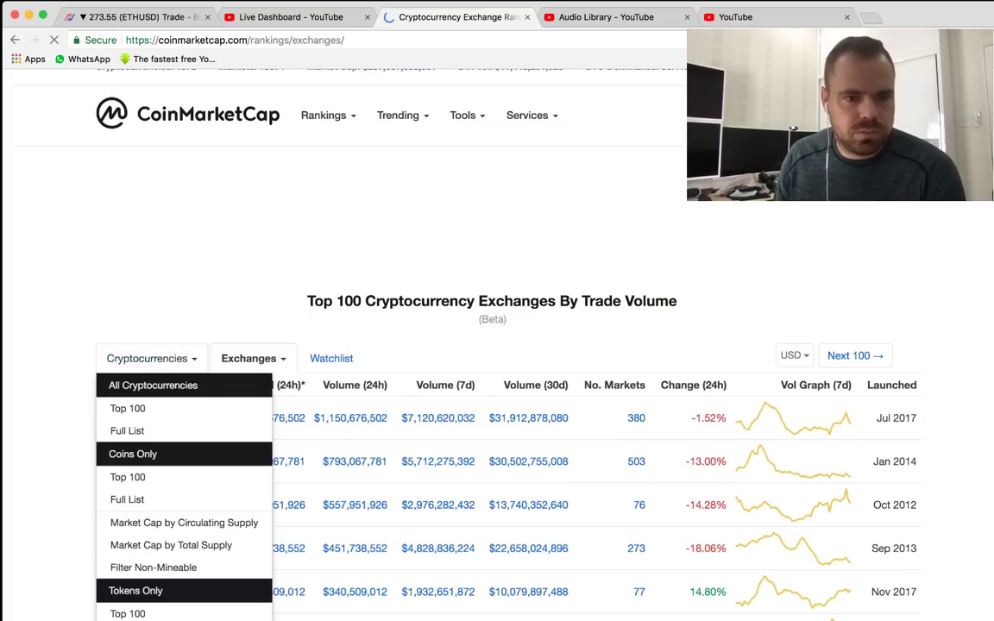
click(127, 408)
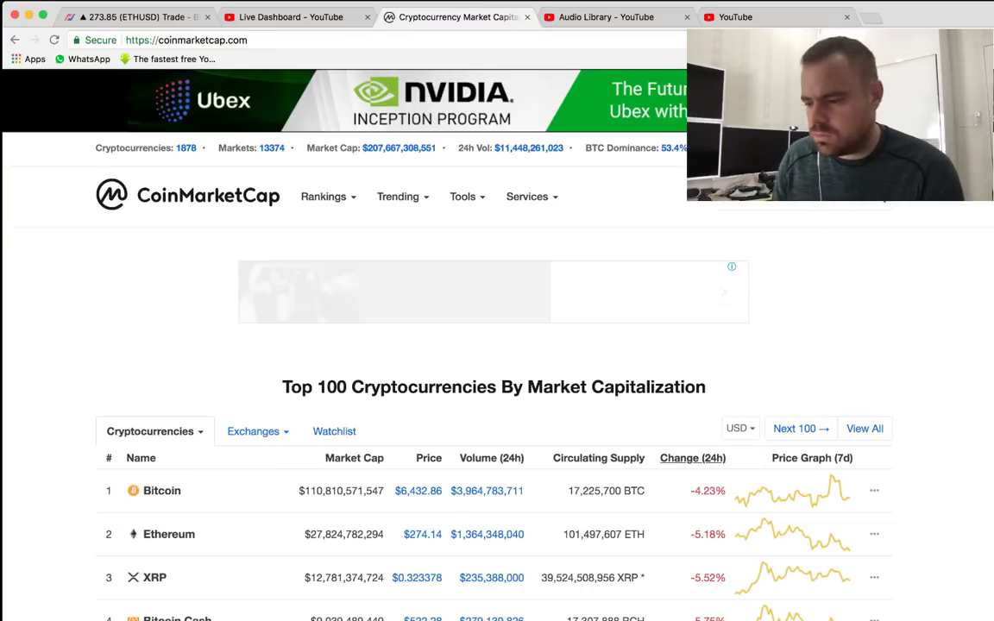
Step: Look through the leading coins in CoinMarketCap's Top 100 list and close the page
scroll(497, 345, down, 2)
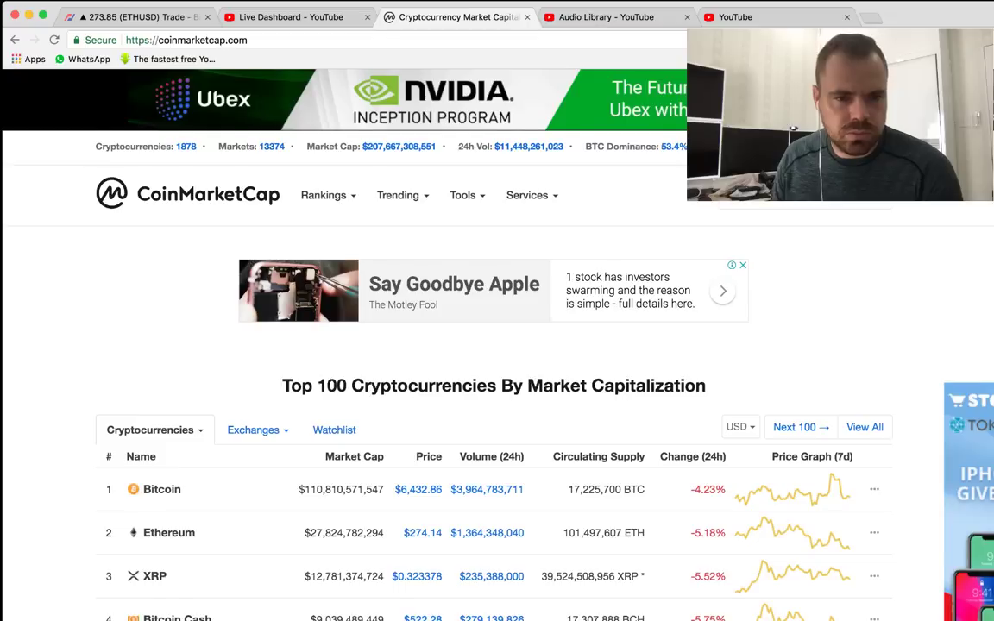
scroll(497, 345, down, 6)
scroll(497, 345, up, 4)
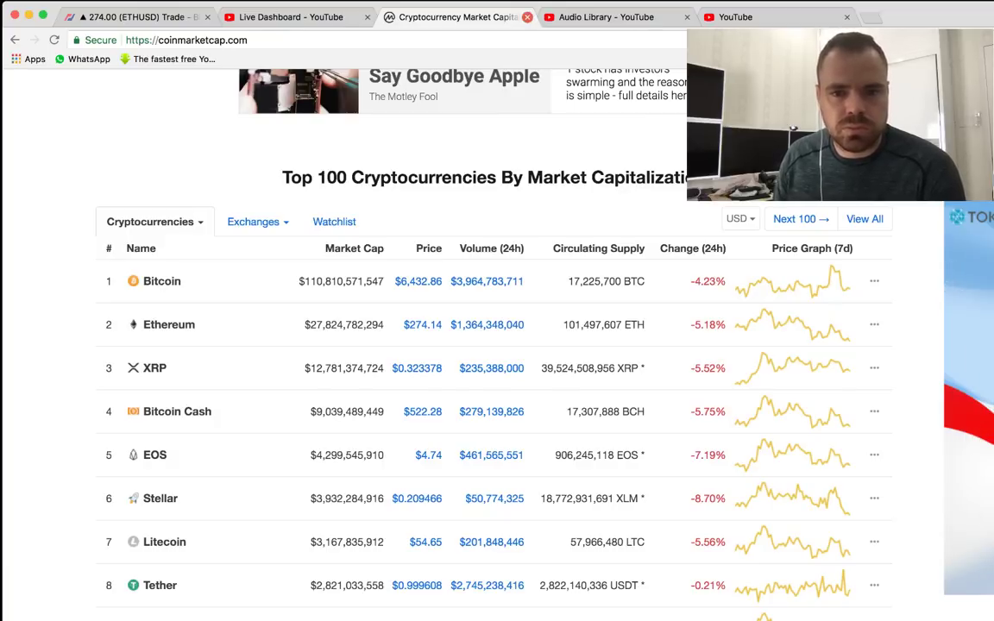
click(528, 17)
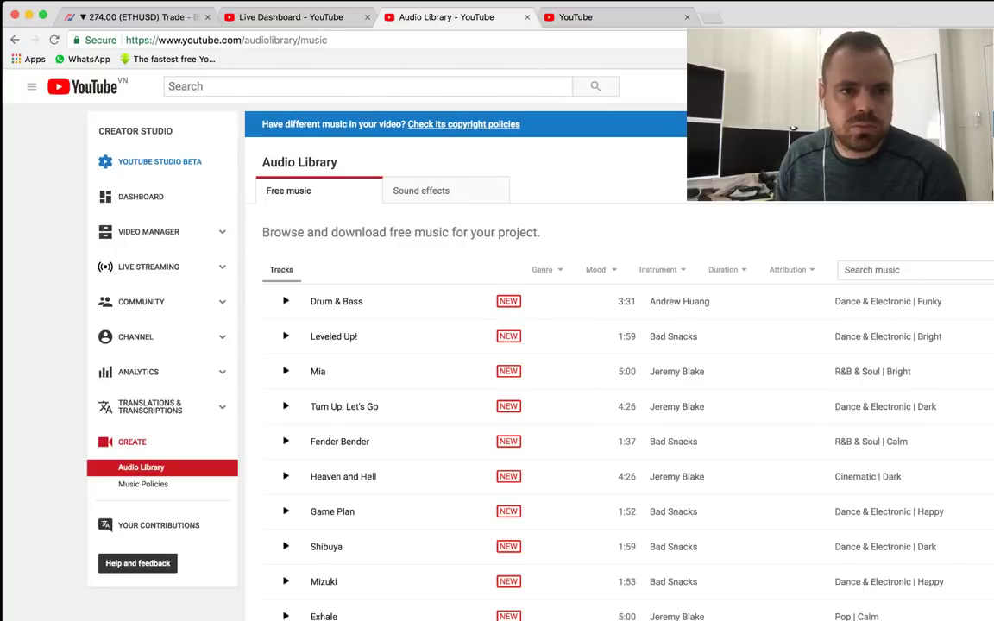
Step: Check the YouTube Live Dashboard's stream preview and chat, and look over the Audio Library and YouTube home page
click(285, 16)
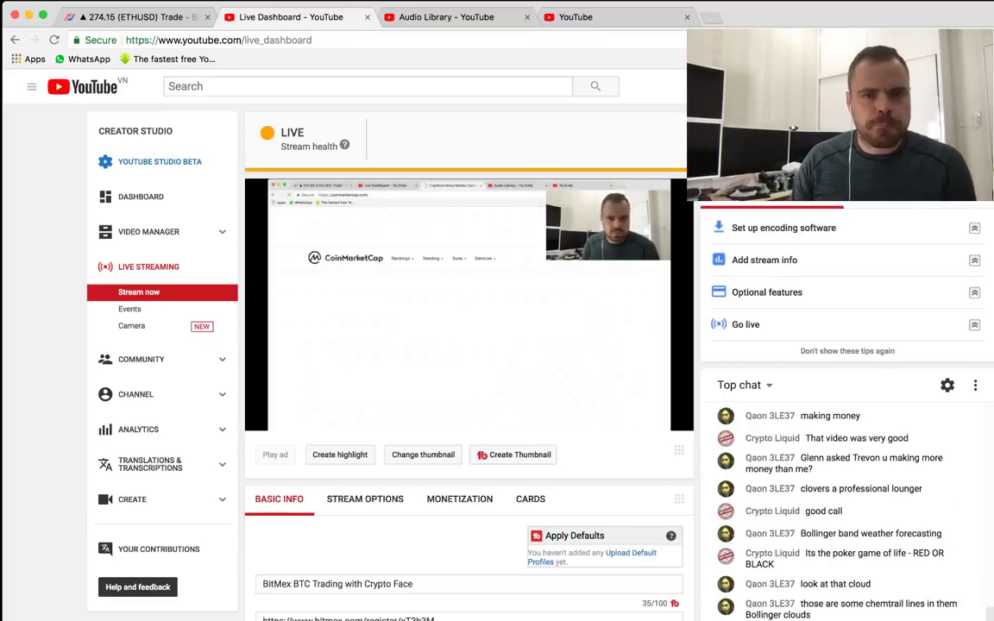
click(446, 16)
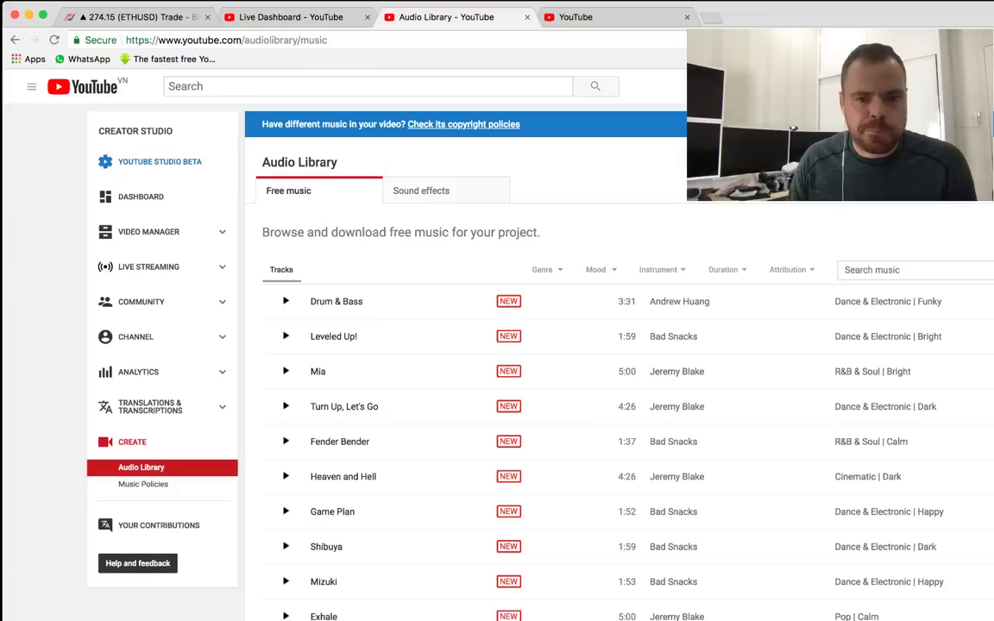
click(576, 16)
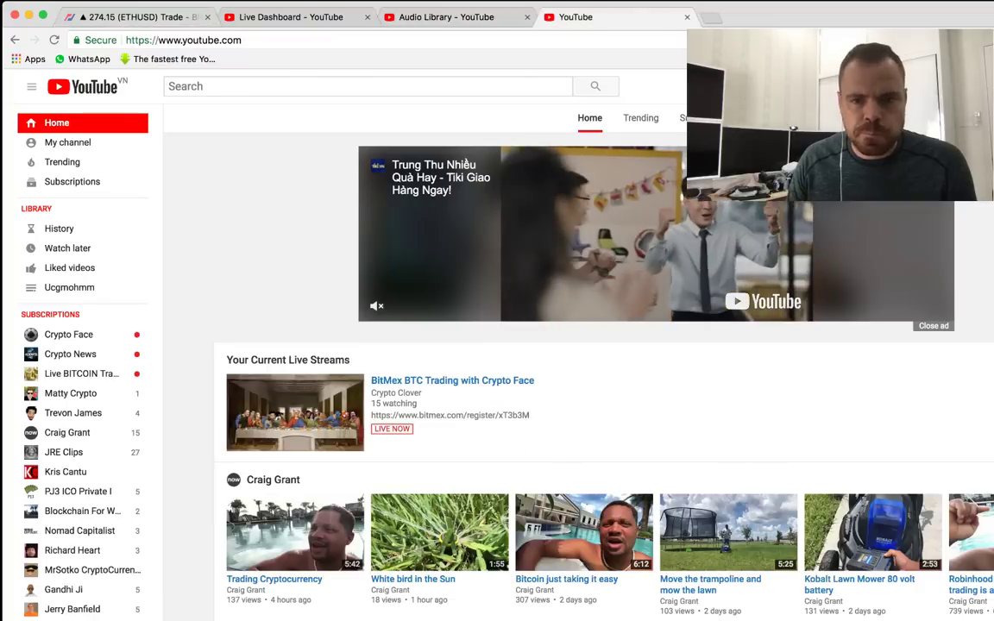
Step: Return to the BitMEX ETHUSD trading page and review its chart, order book and active orders
click(164, 17)
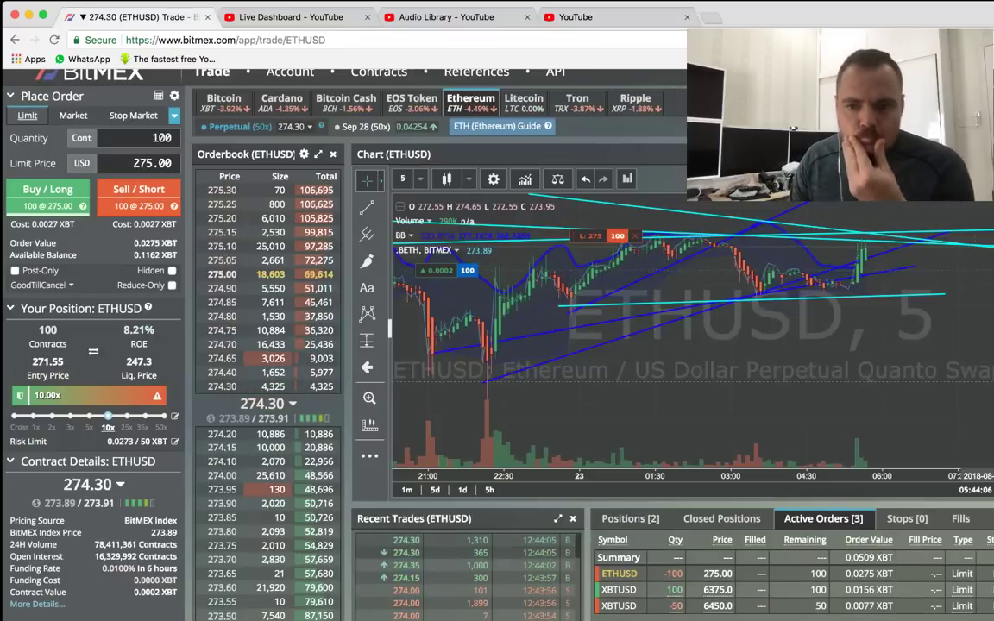
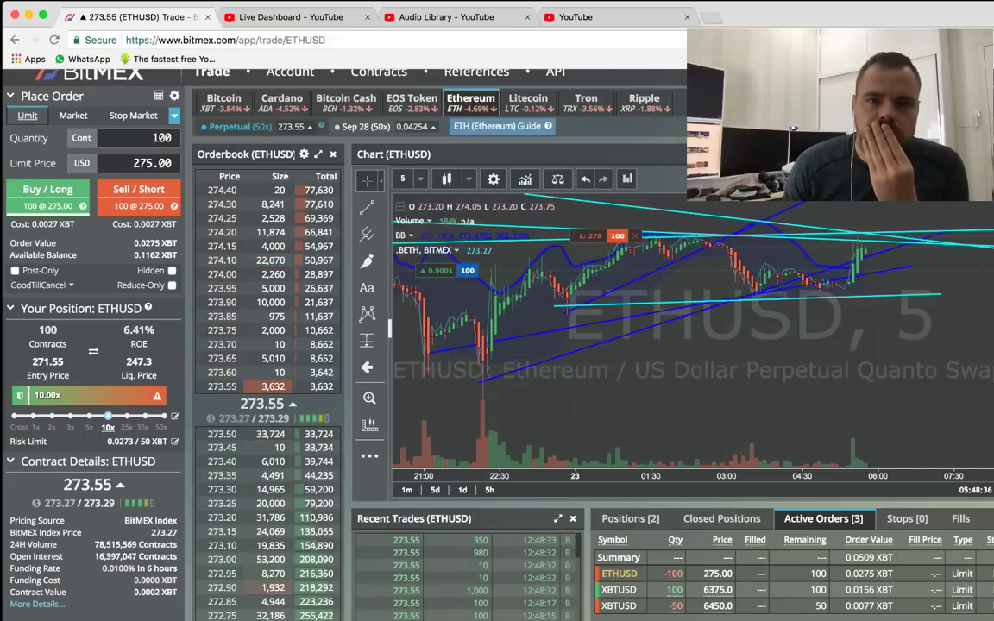
scroll(449, 311, up, 1)
scroll(449, 311, down, 3)
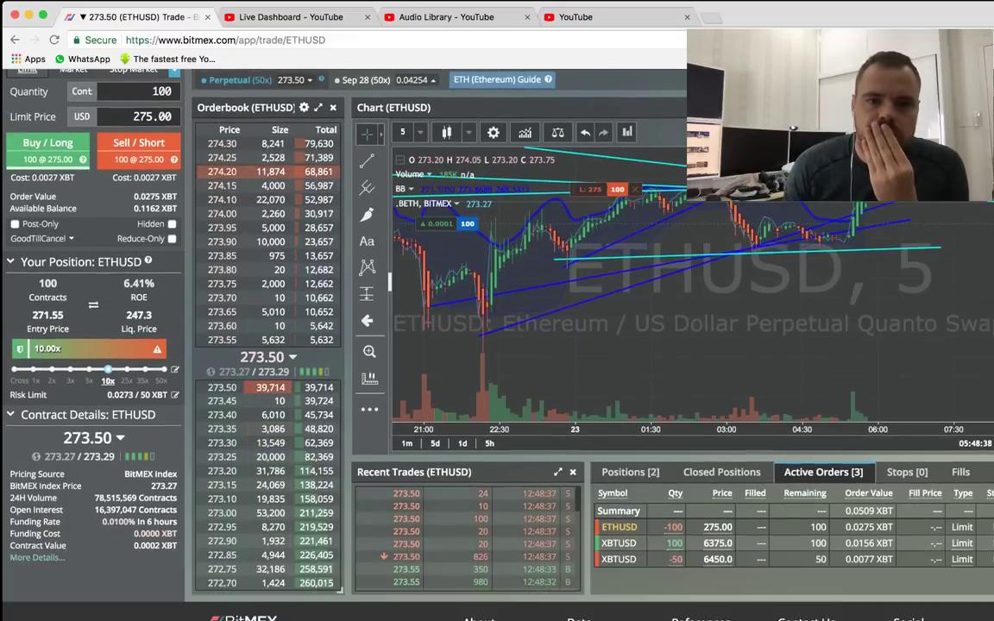
scroll(449, 311, up, 2)
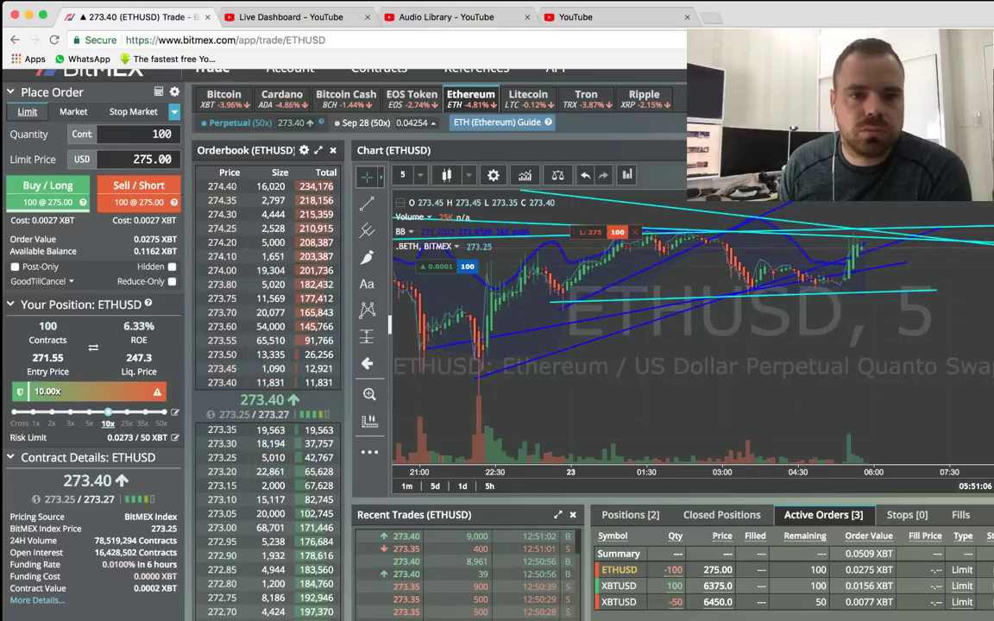
Step: Open the Bitcoin XBTUSD market and list the account's open positions
click(224, 99)
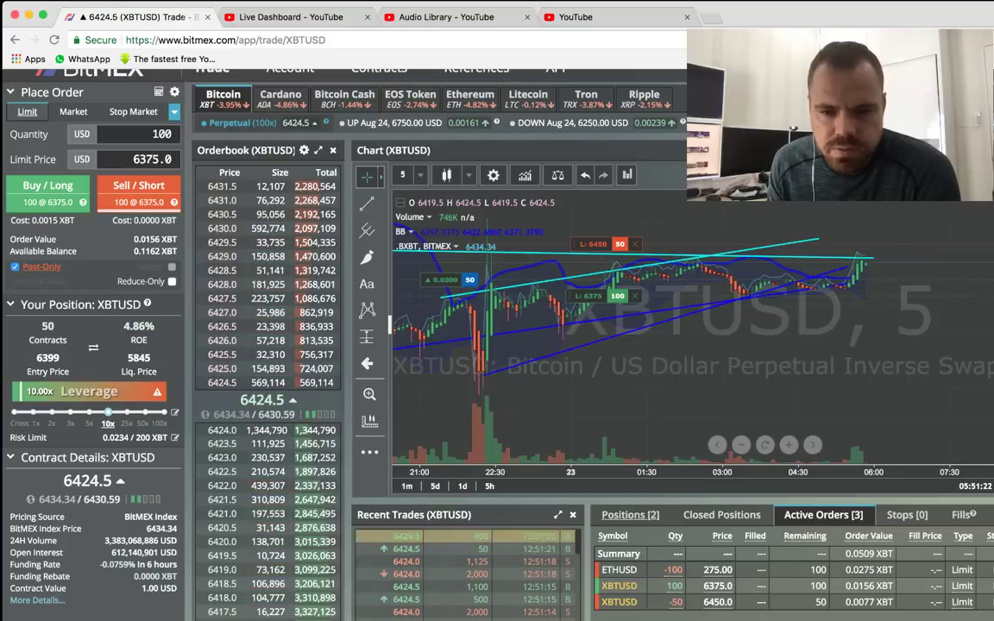
click(630, 515)
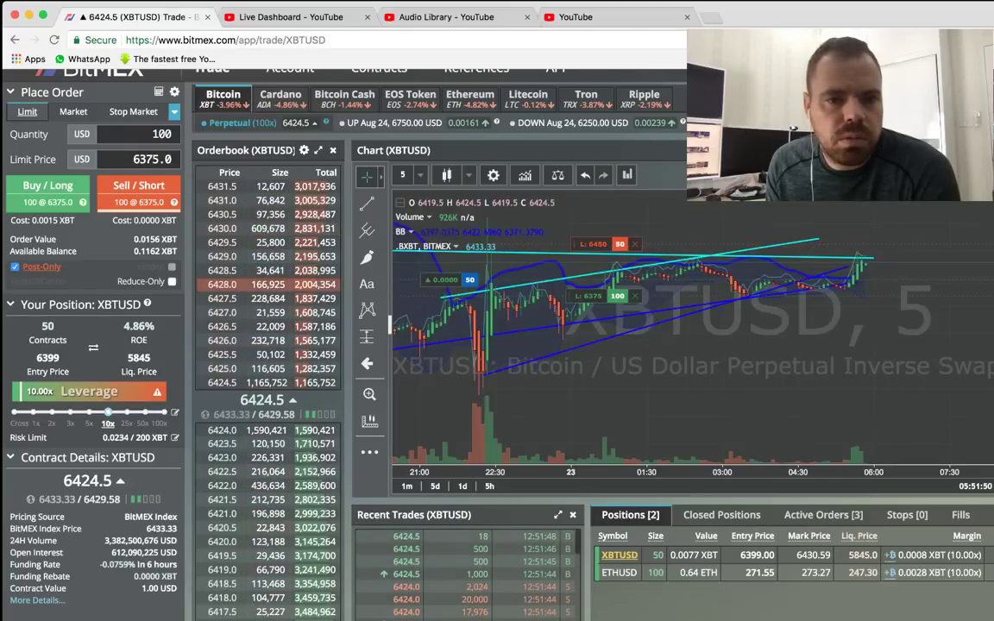
scroll(498, 346, up, 1)
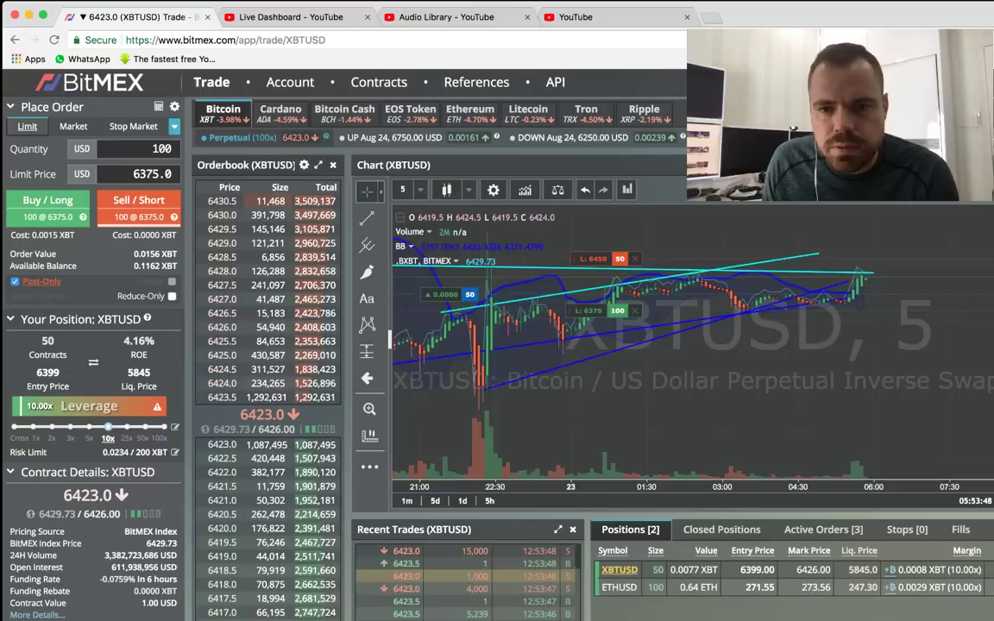
Step: Bring the latest XBTUSD candles into closer view and set the chart interval to 3 minutes
scroll(691, 345, right, 5)
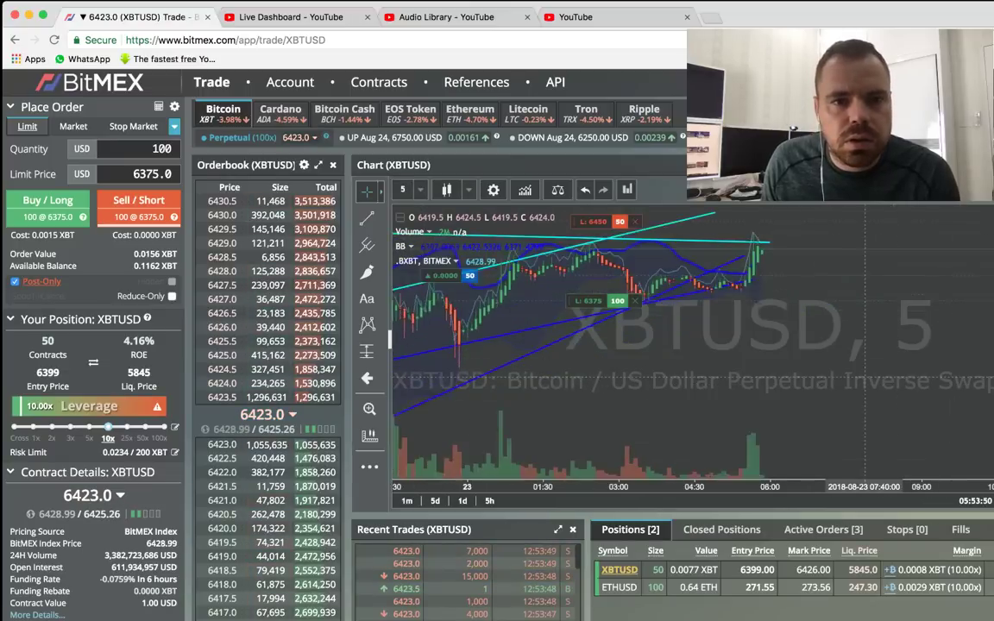
click(421, 190)
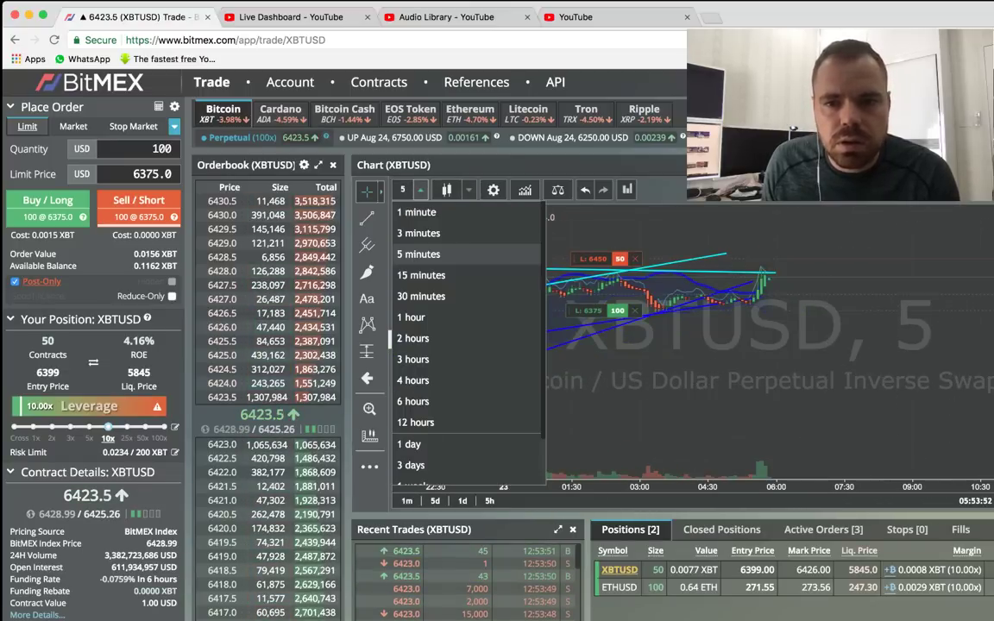
click(418, 233)
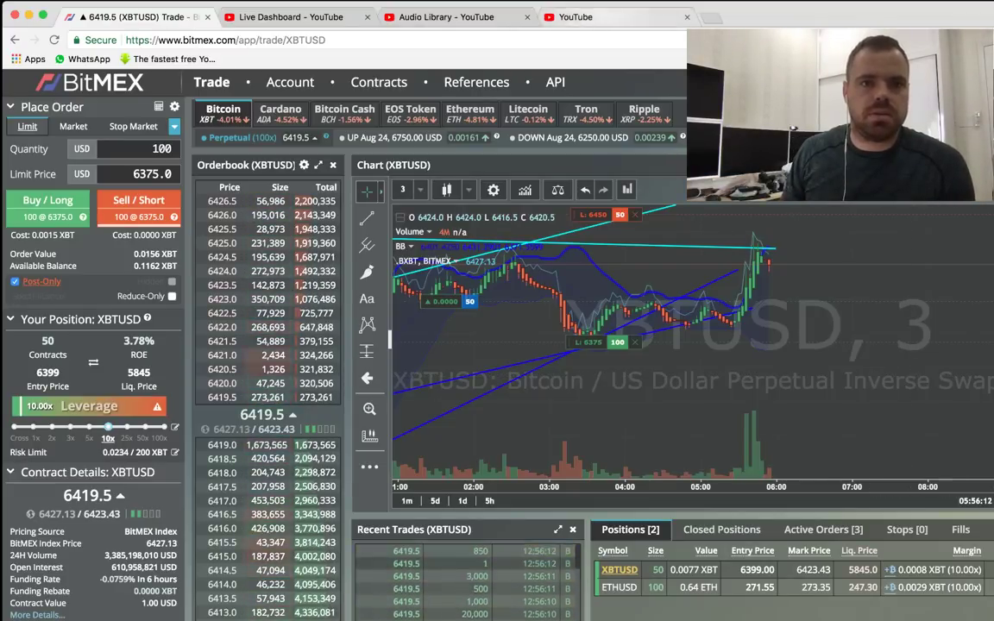
Step: Check the stream preview and chat on the YouTube Live Dashboard, and go back to the BitMEX XBTUSD chart
key(super+4)
key(super+2)
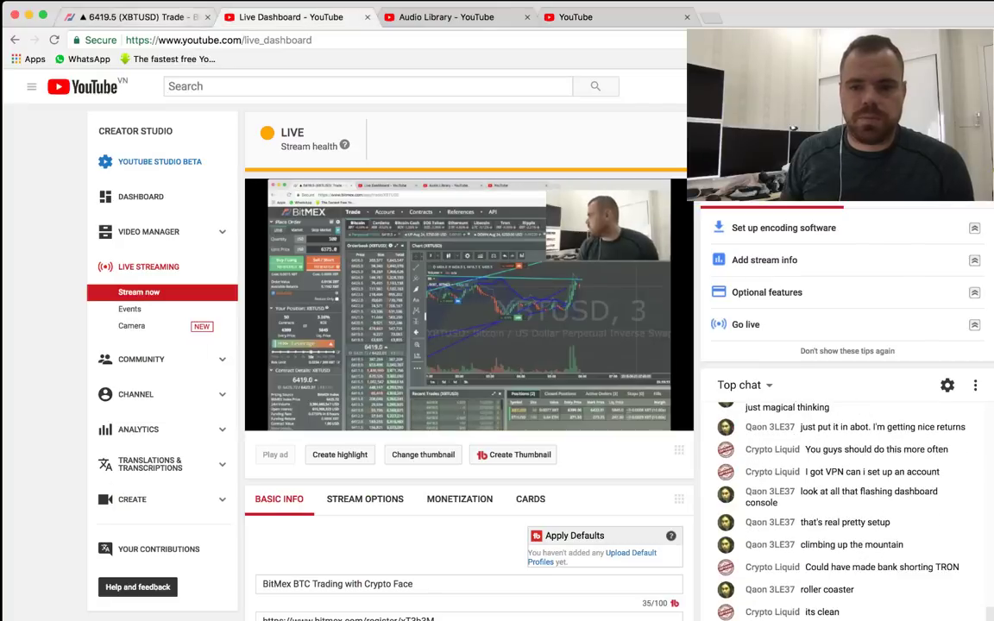
key(super+1)
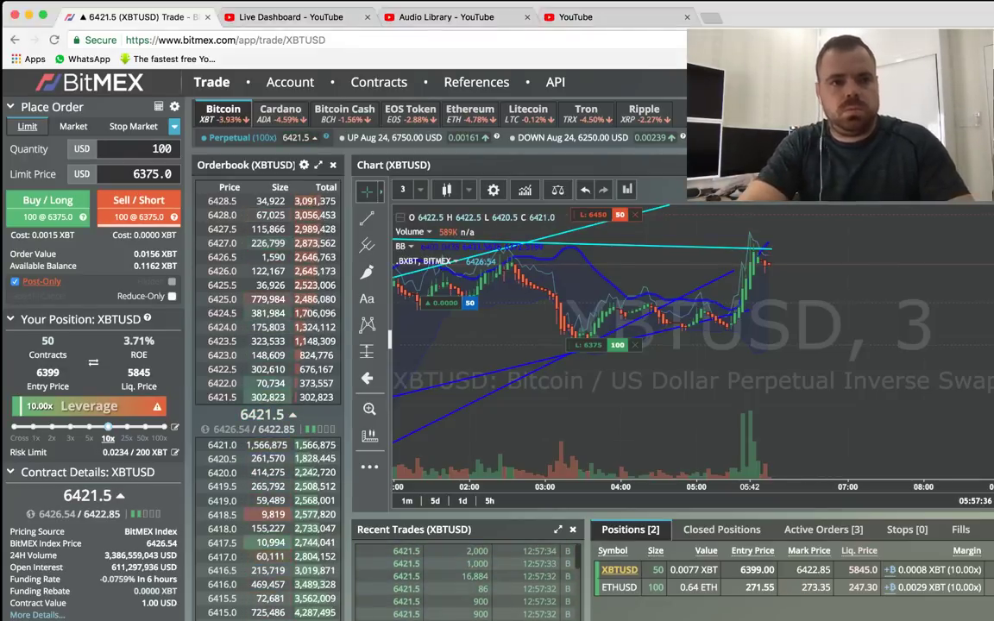
Step: Open coinfarm.online in a new browser tab
key(ctrl+t)
text(coinf)
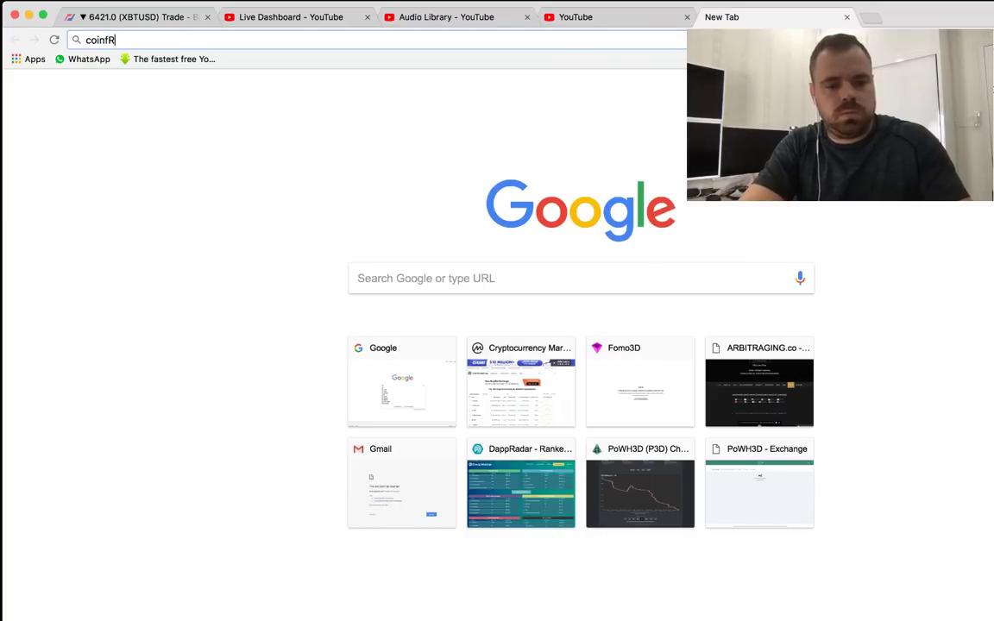
text(a)
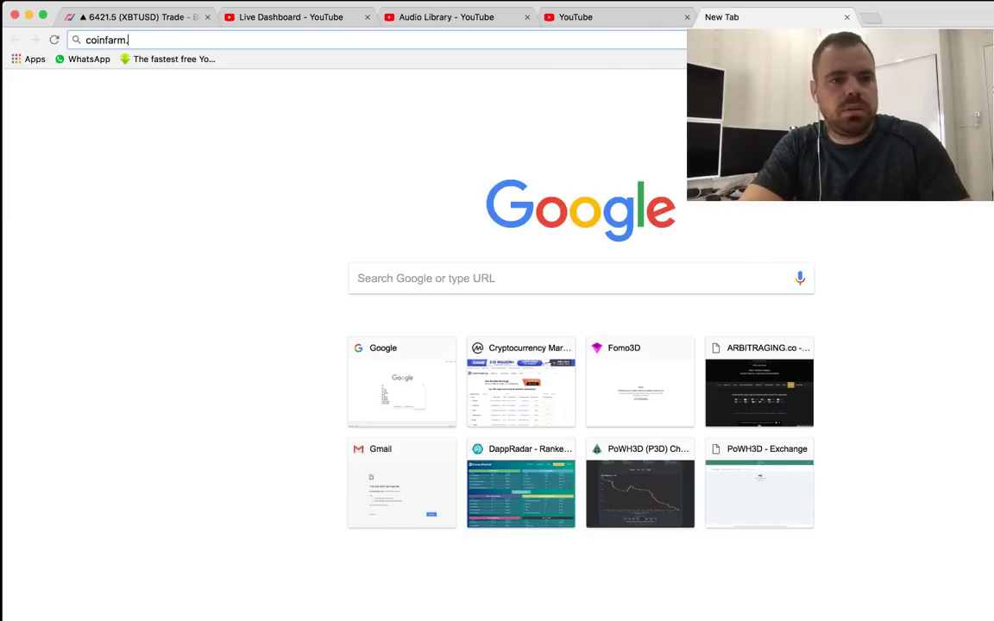
text(rm.online)
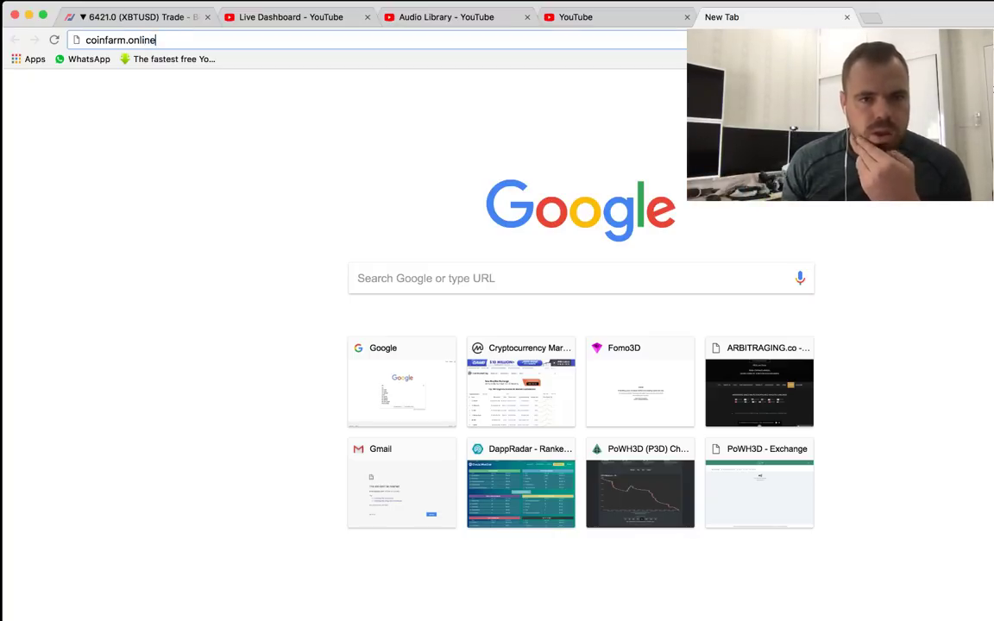
key(Return)
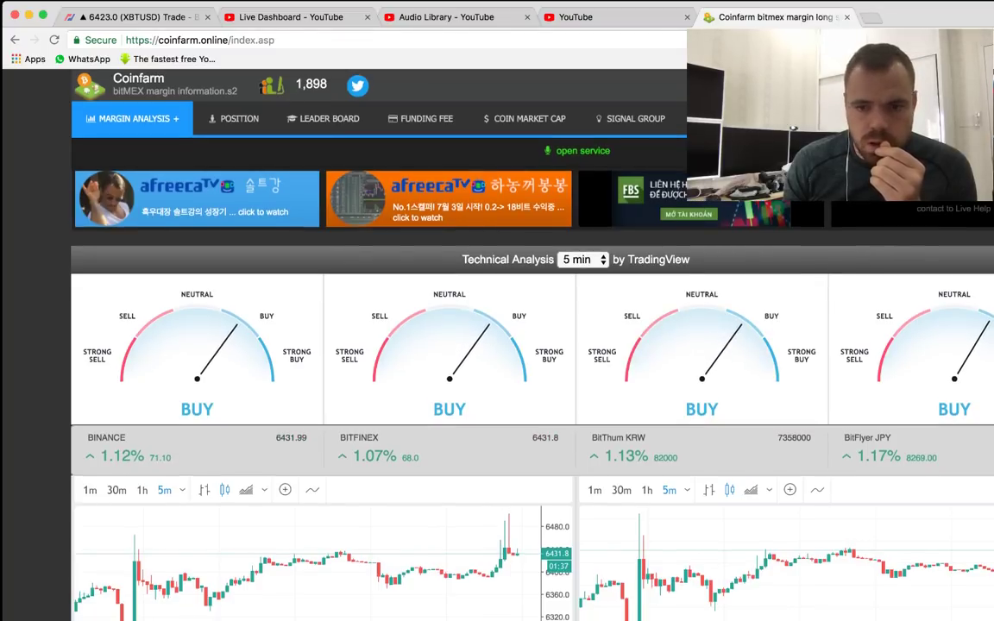
Step: Examine Coinfarm's technical analysis gauges, BitMEX XBT USD shorts and longs percentages, margin charts and 5 minute margin averages
scroll(800, 481, down, 1)
scroll(800, 481, down, 3)
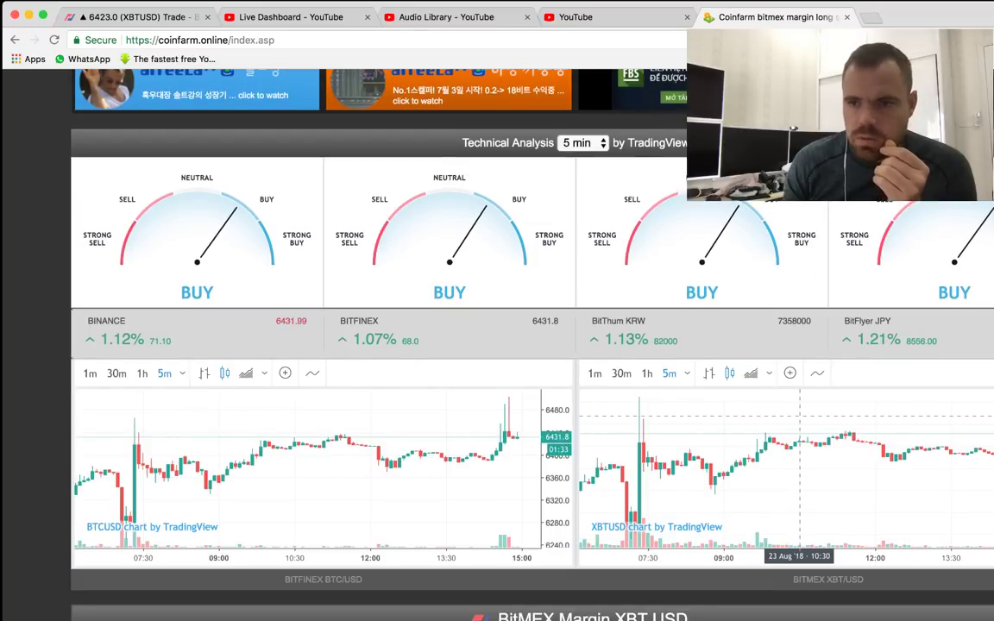
scroll(800, 416, down, 2)
scroll(800, 417, down, 10)
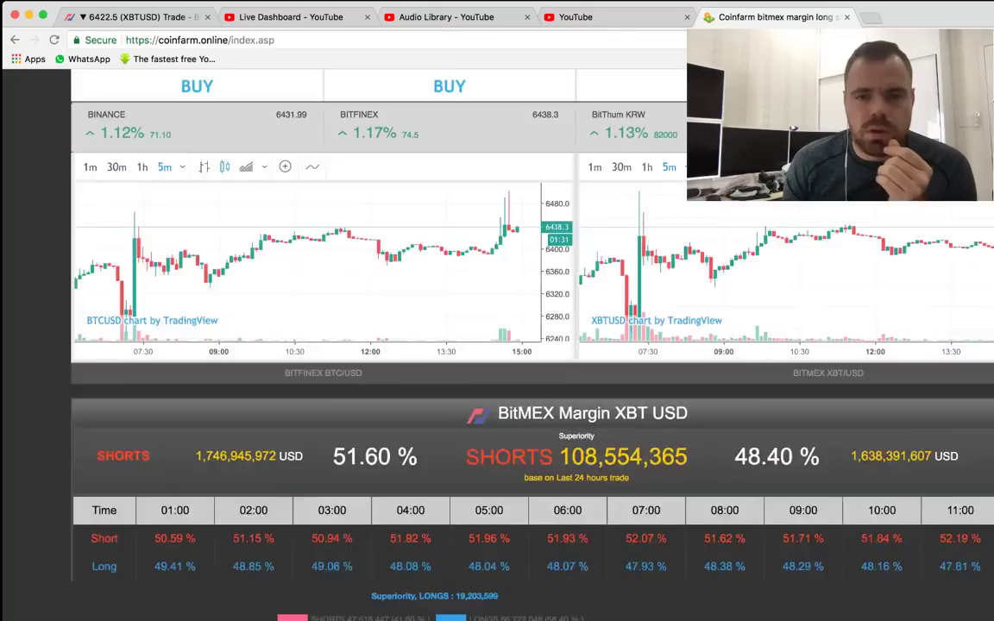
scroll(800, 417, up, 12)
scroll(483, 346, down, 10)
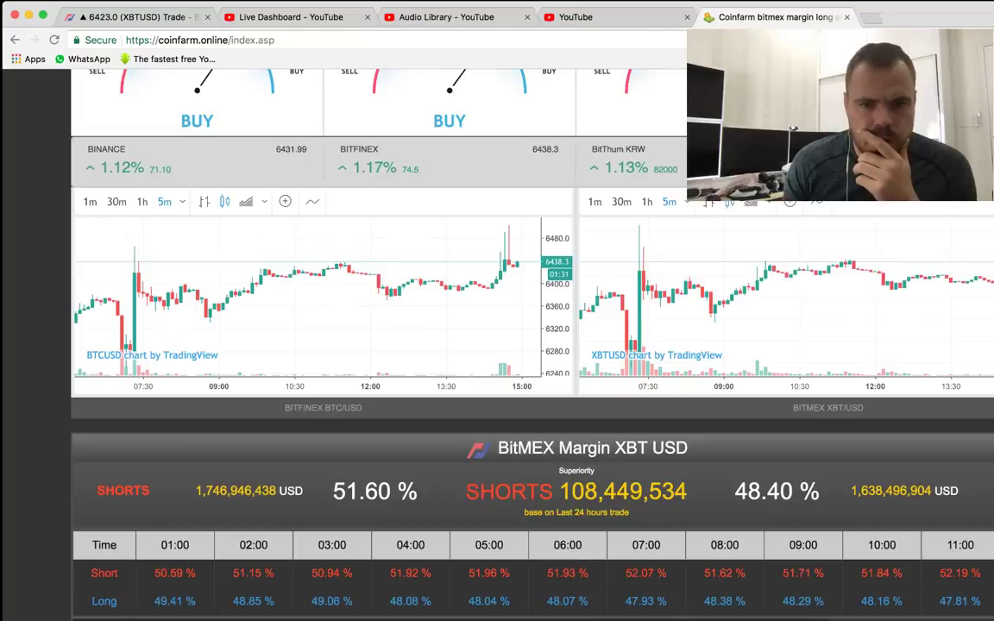
scroll(484, 345, down, 5)
scroll(449, 345, down, 3)
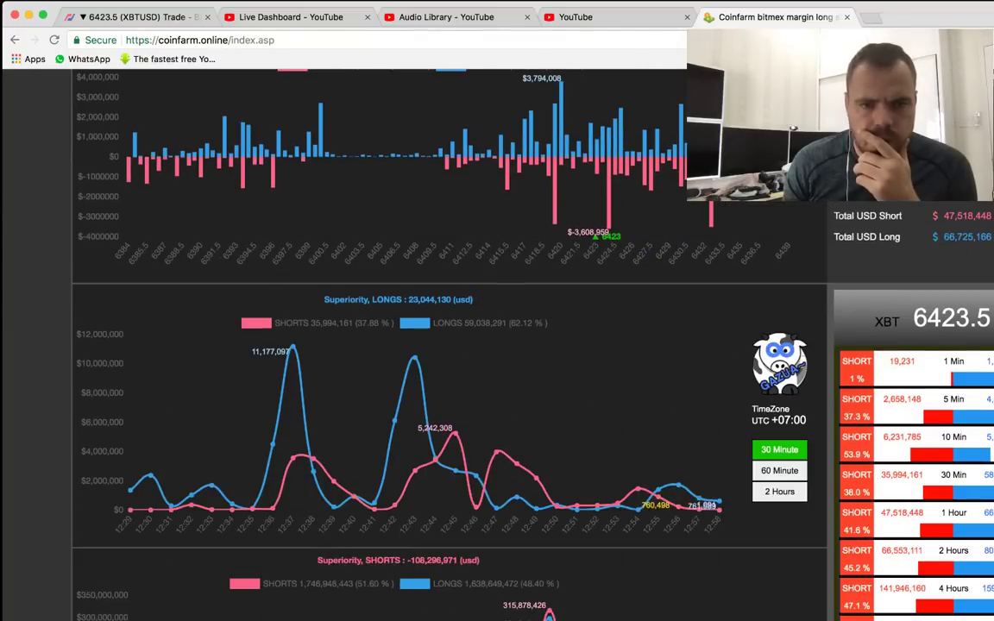
scroll(449, 345, down, 2)
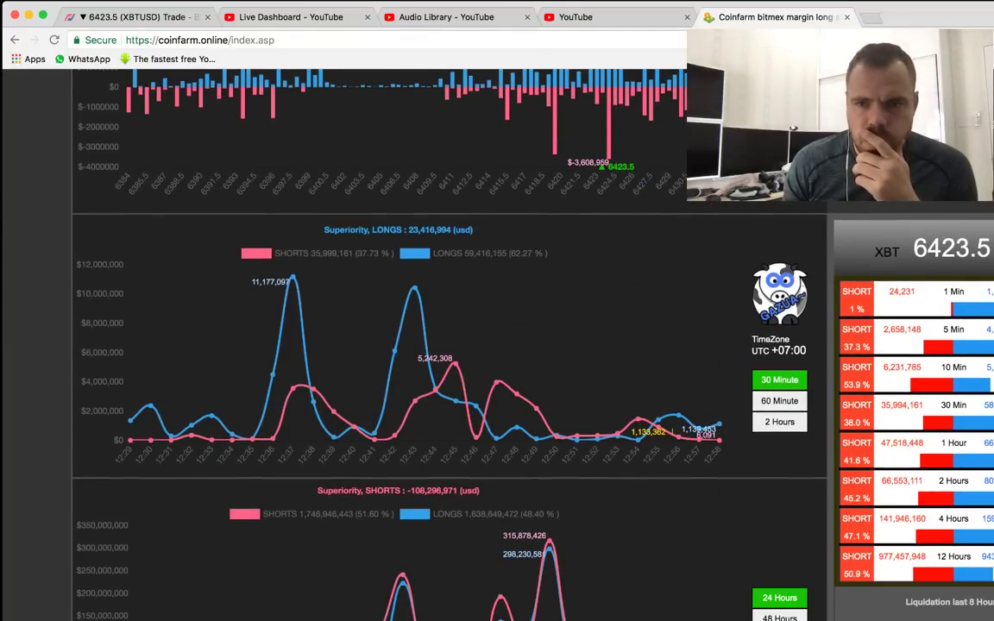
scroll(448, 345, down, 1)
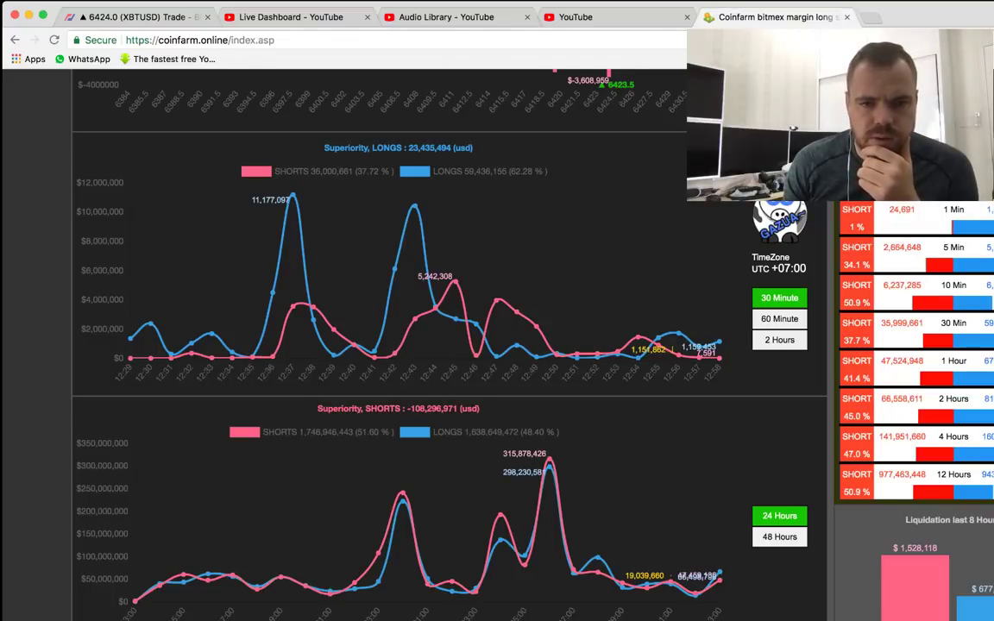
scroll(448, 345, down, 4)
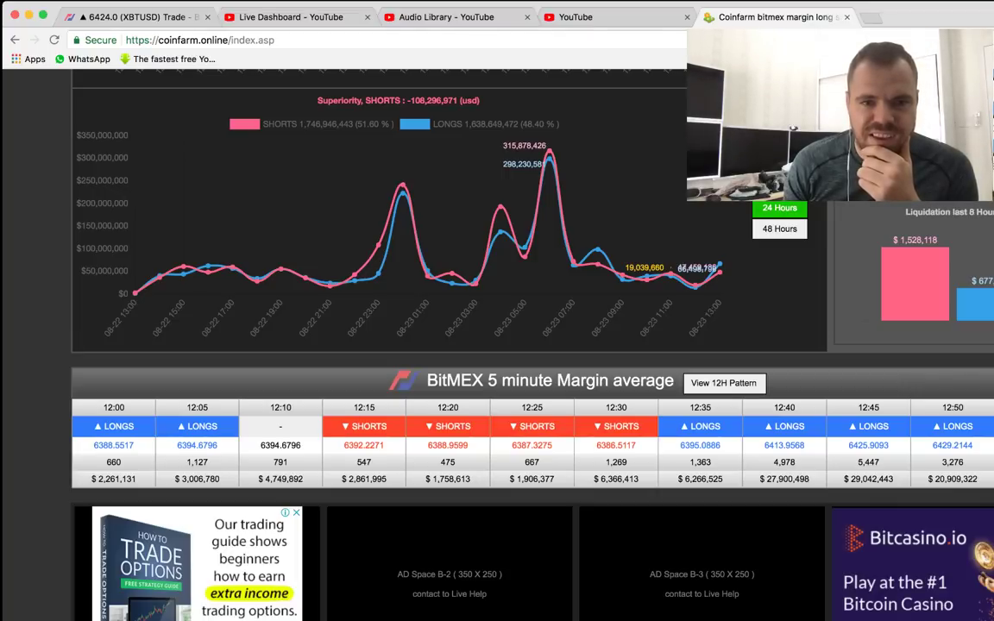
scroll(449, 345, up, 12)
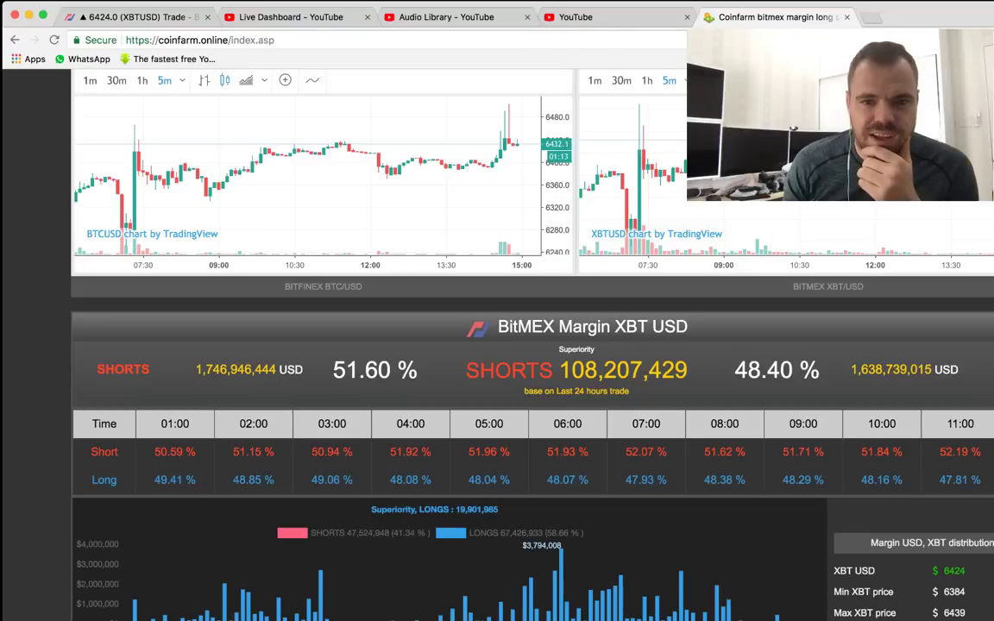
scroll(449, 345, up, 3)
scroll(449, 345, down, 5)
scroll(449, 345, down, 6)
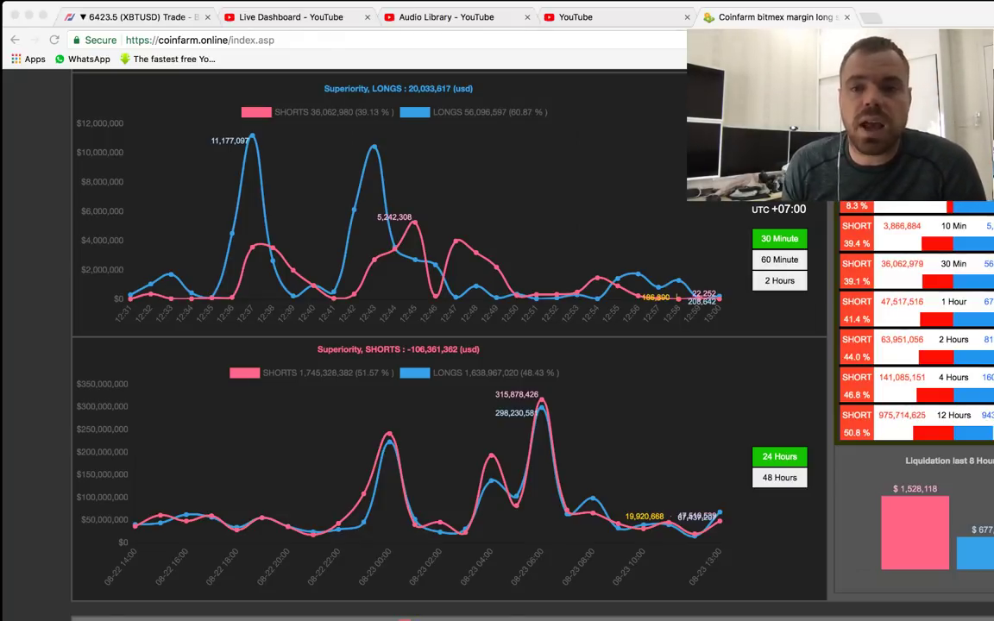
Step: Check the BitMEX XBTUSD chart again, and open powh.trade in a new tab to view the PoWH3D prices and supply chart
key(super+1)
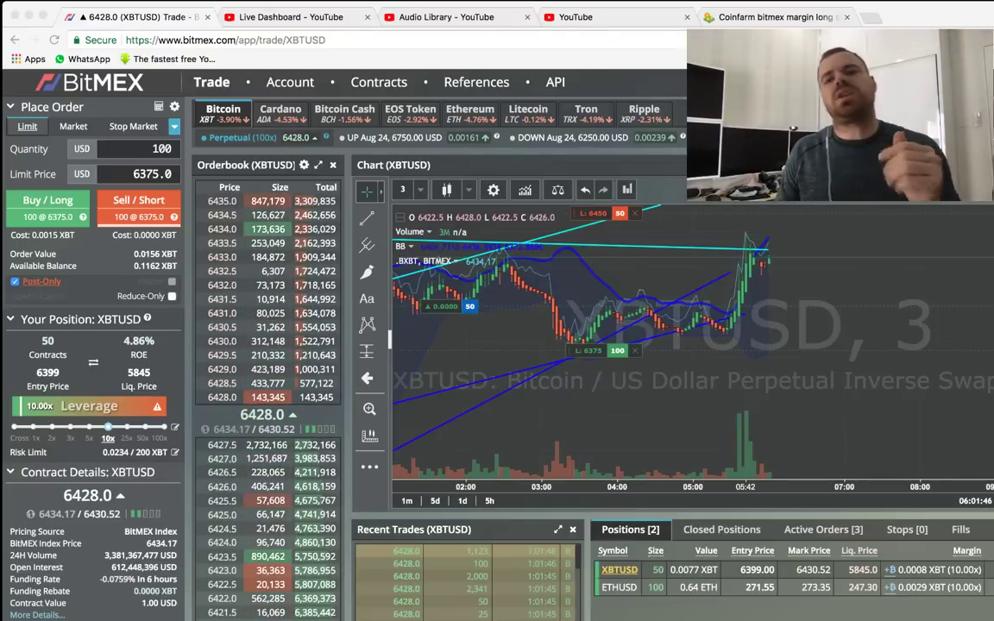
key(super+t)
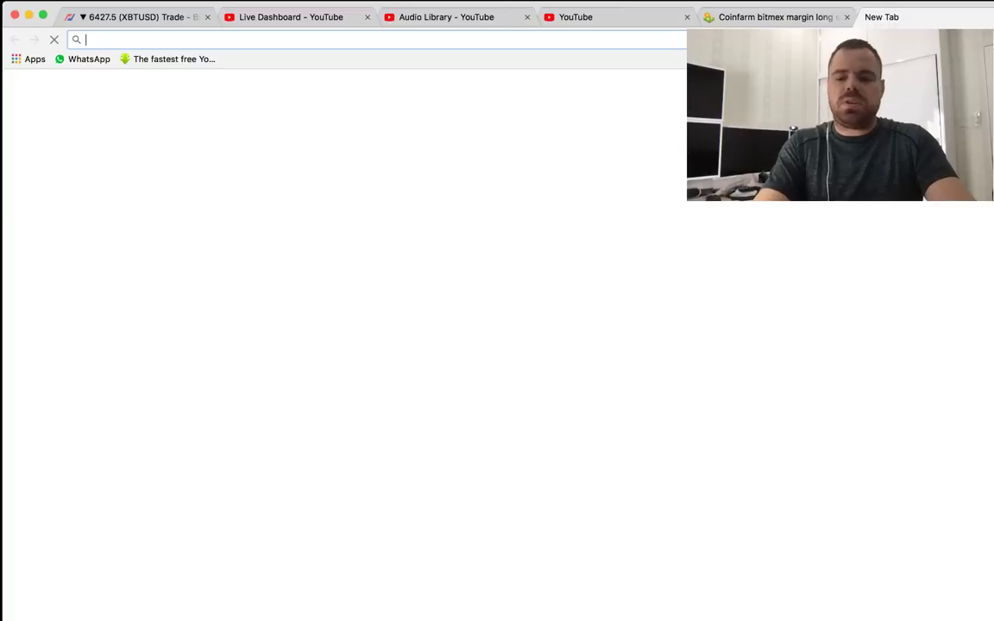
text(pow)
key(Return)
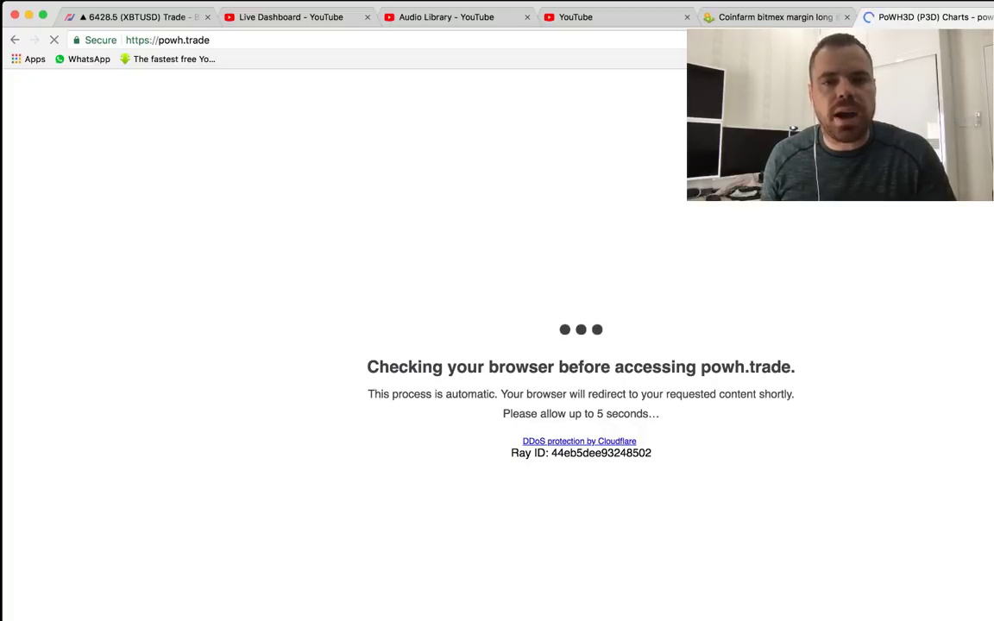
scroll(497, 346, down, 5)
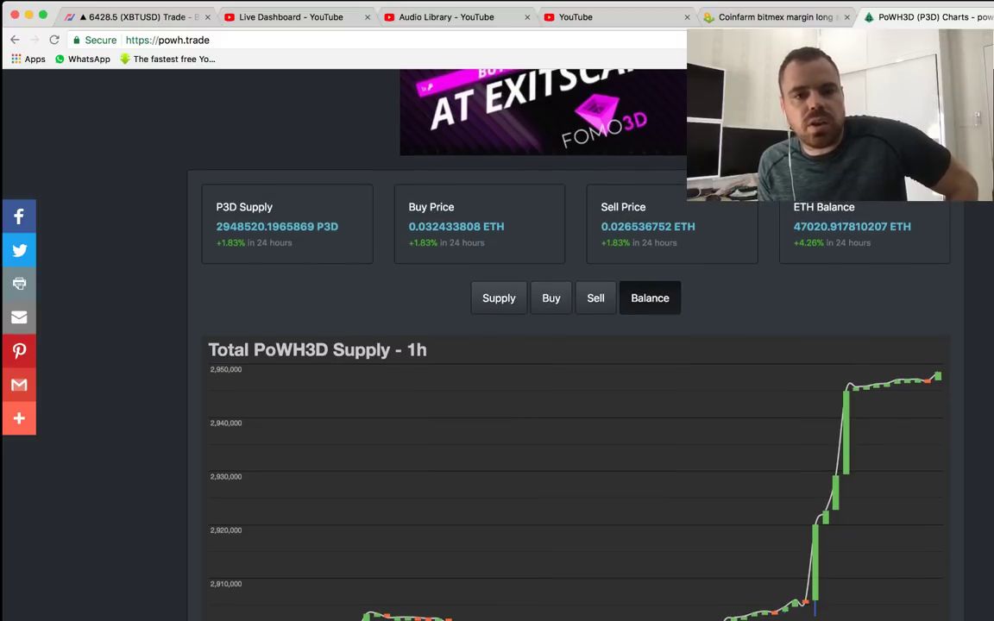
click(650, 297)
scroll(650, 297, down, 4)
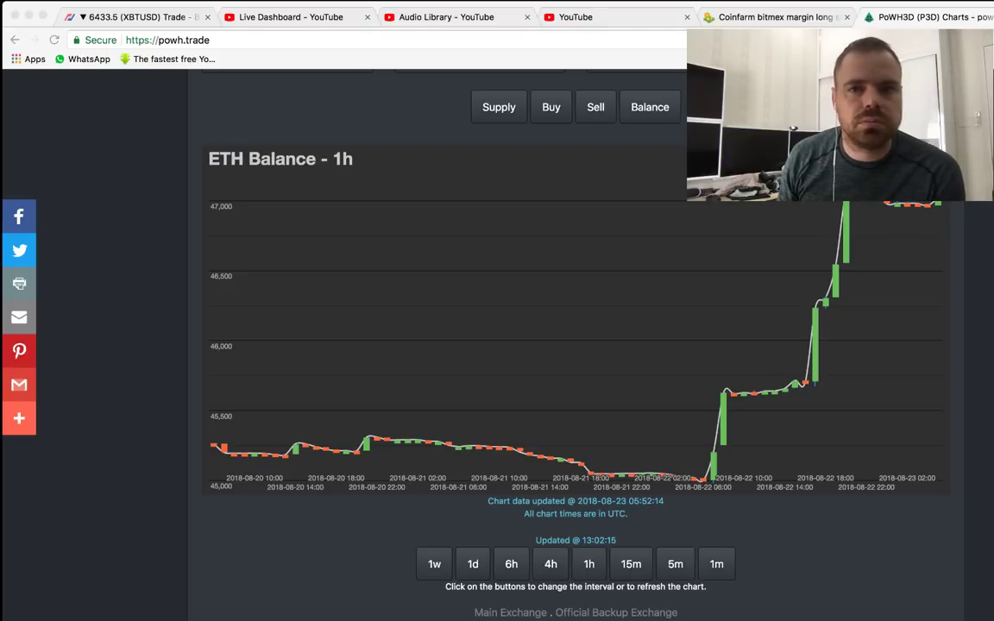
key(super+Tab)
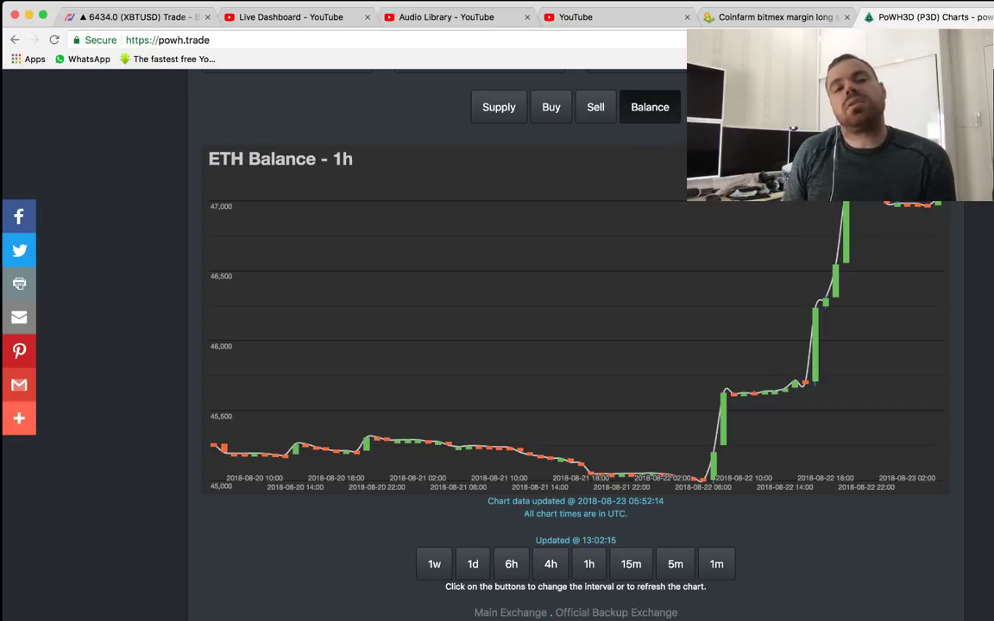
mouse_move(805, 381)
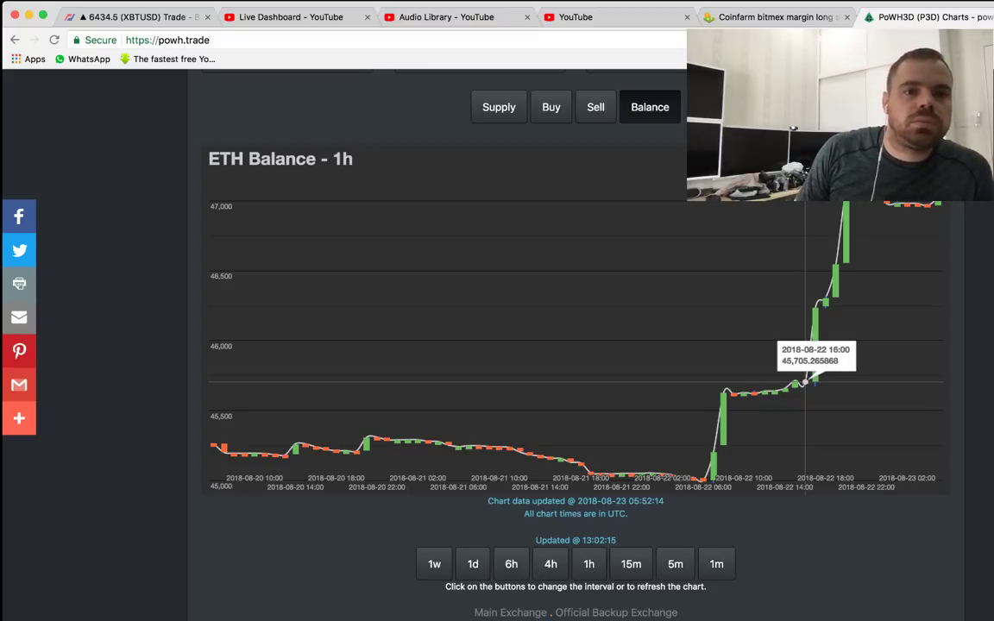
Step: Check the BitMEX XBTUSD chart and the stream preview and chat on the YouTube Live Dashboard, and go to the YouTube Audio Library
key(super+2)
key(super+1)
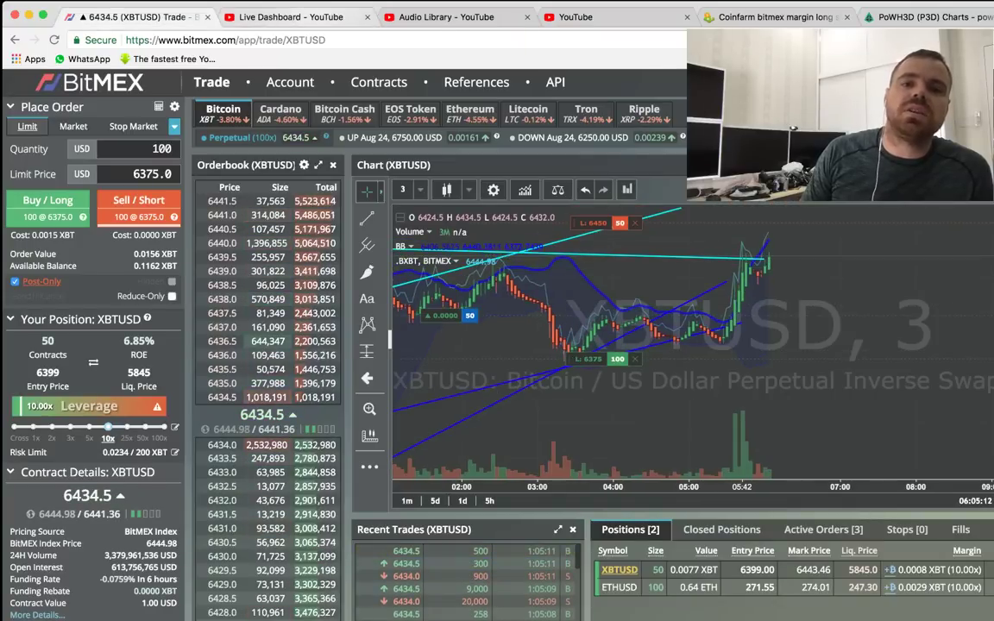
key(super+2)
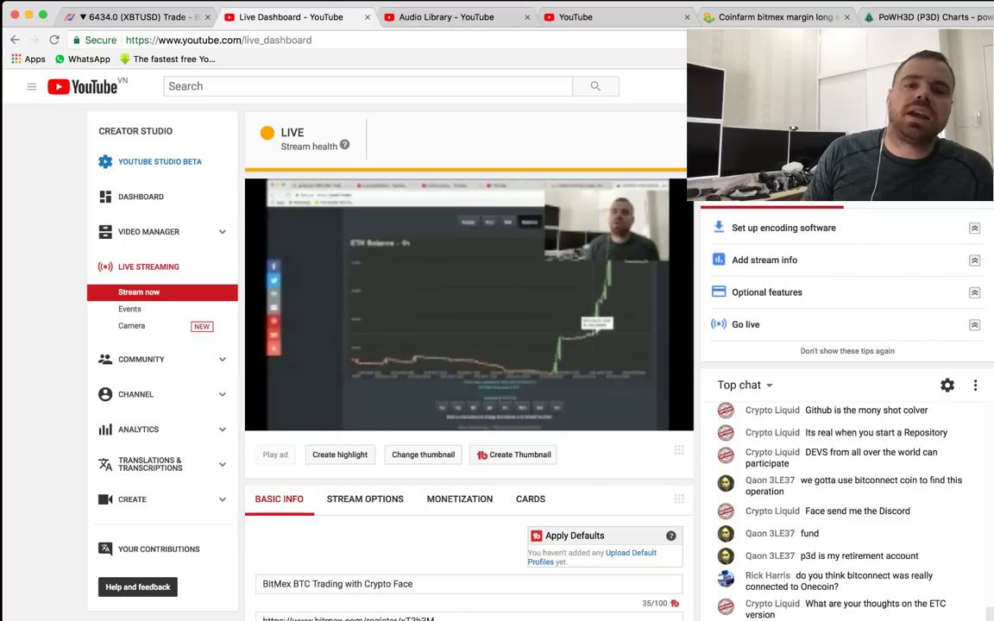
key(super+3)
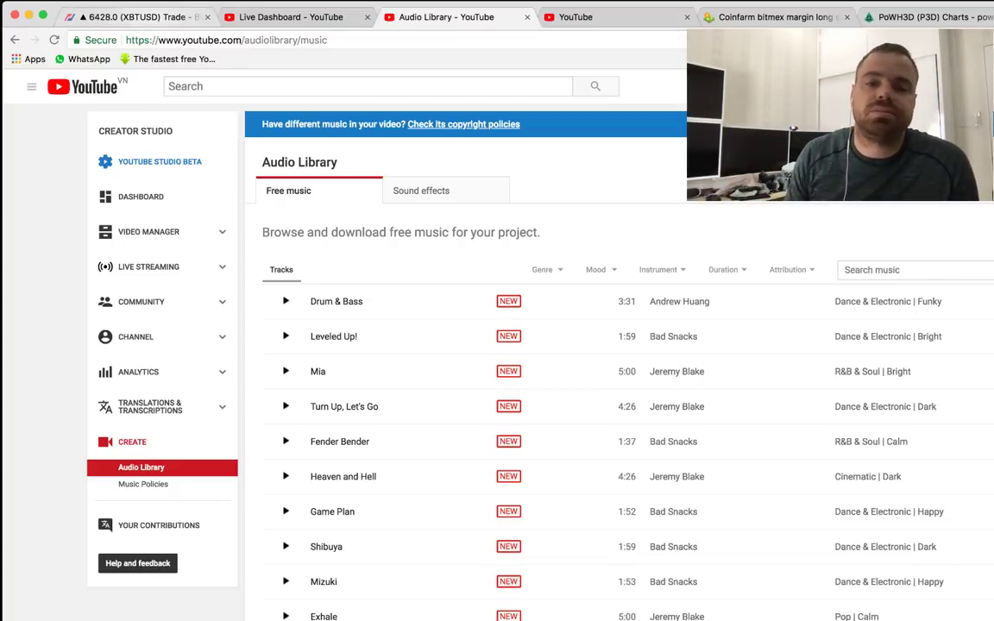
Step: Return to BitMEX and examine the XBTUSD 3-minute chart's price action back to about 22:00 against the drawn trend lines
key(super+1)
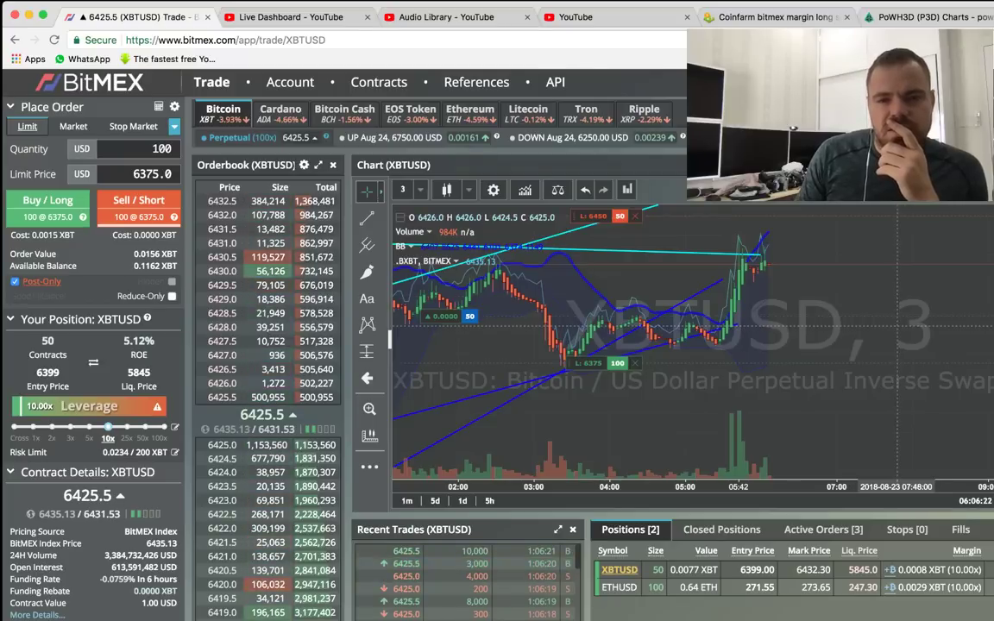
scroll(893, 328, up, 2)
scroll(897, 330, down, 4)
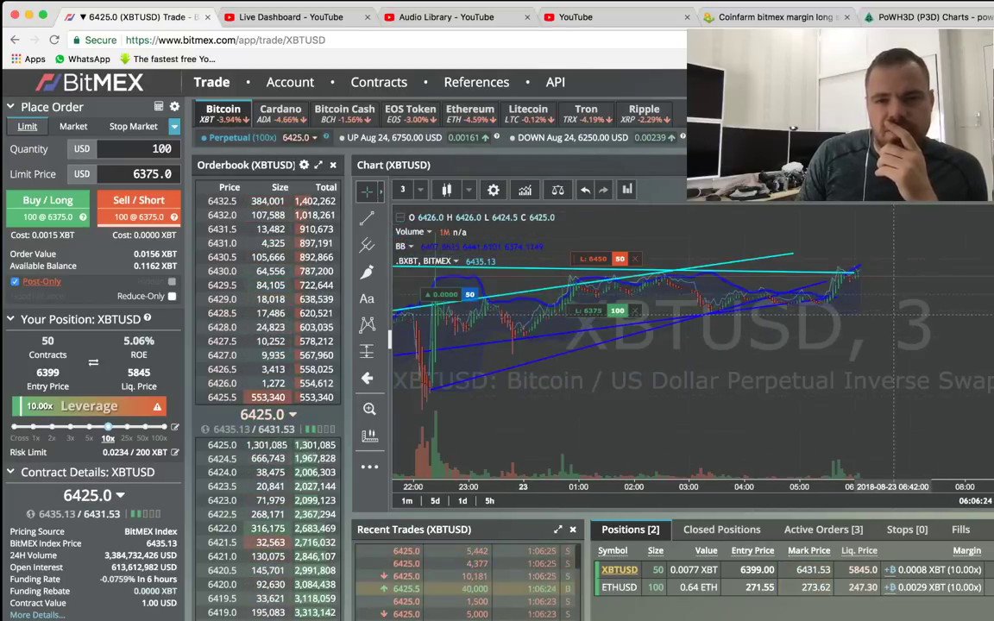
scroll(868, 342, down, 3)
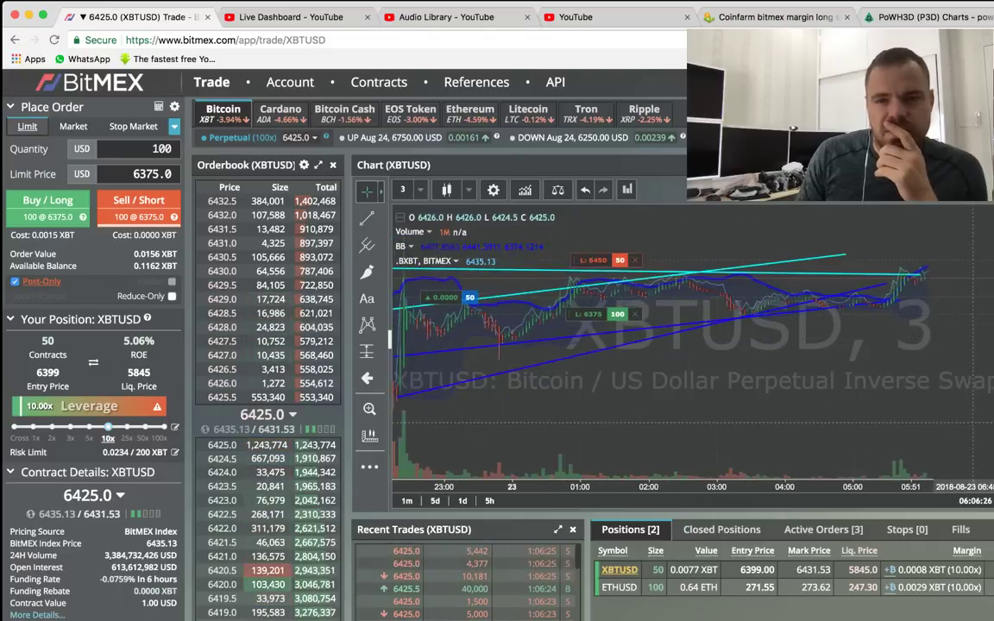
scroll(850, 346, left, 5)
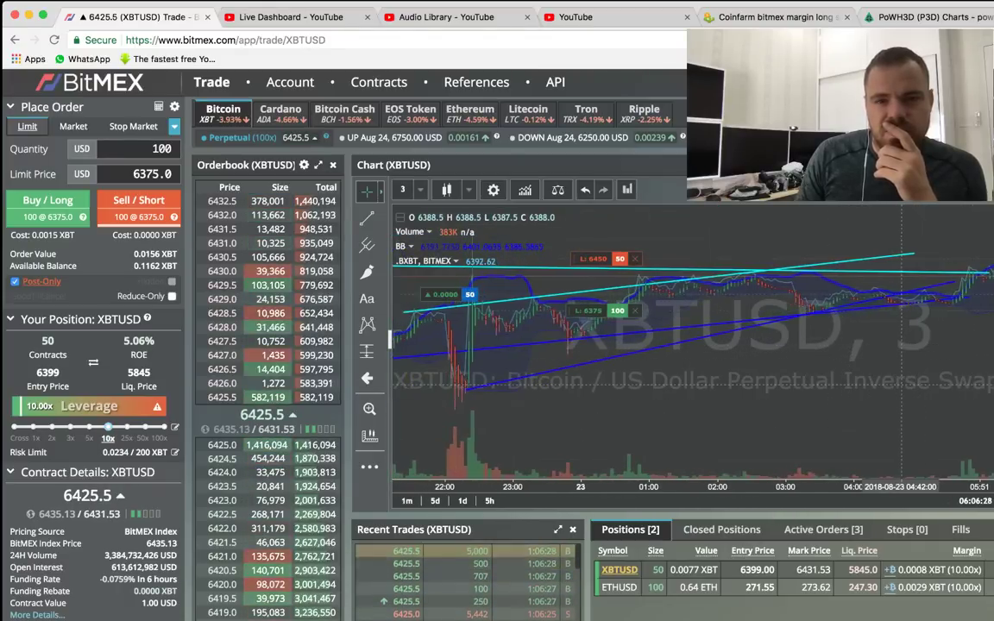
scroll(904, 346, right, 3)
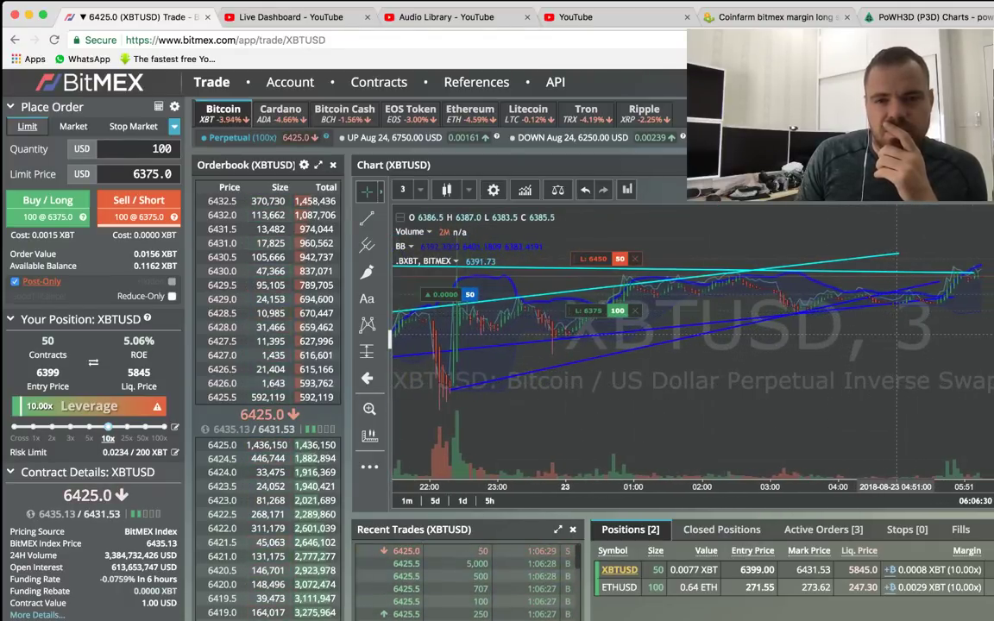
scroll(835, 341, left, 2)
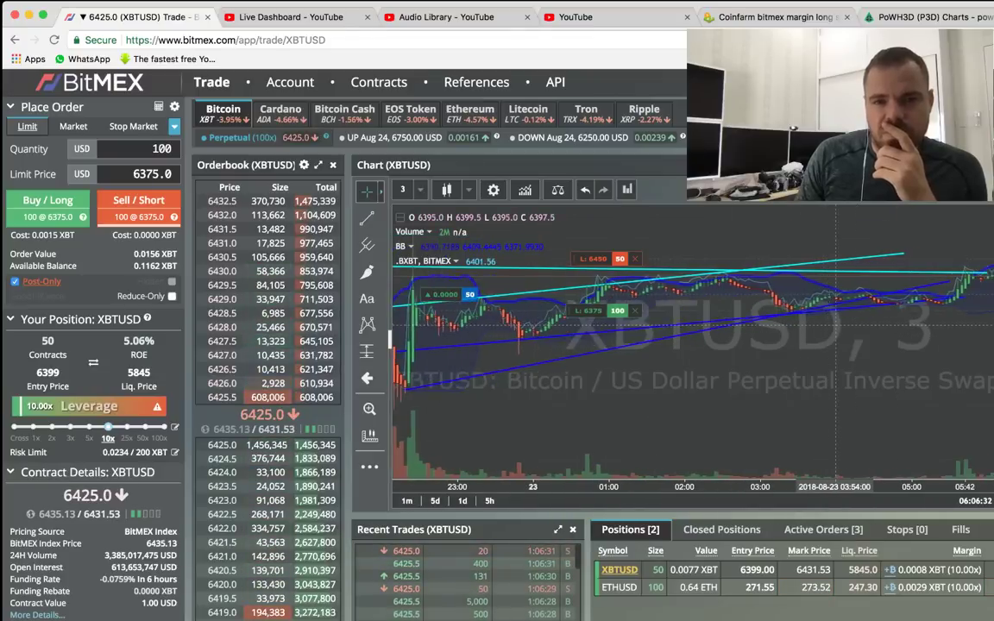